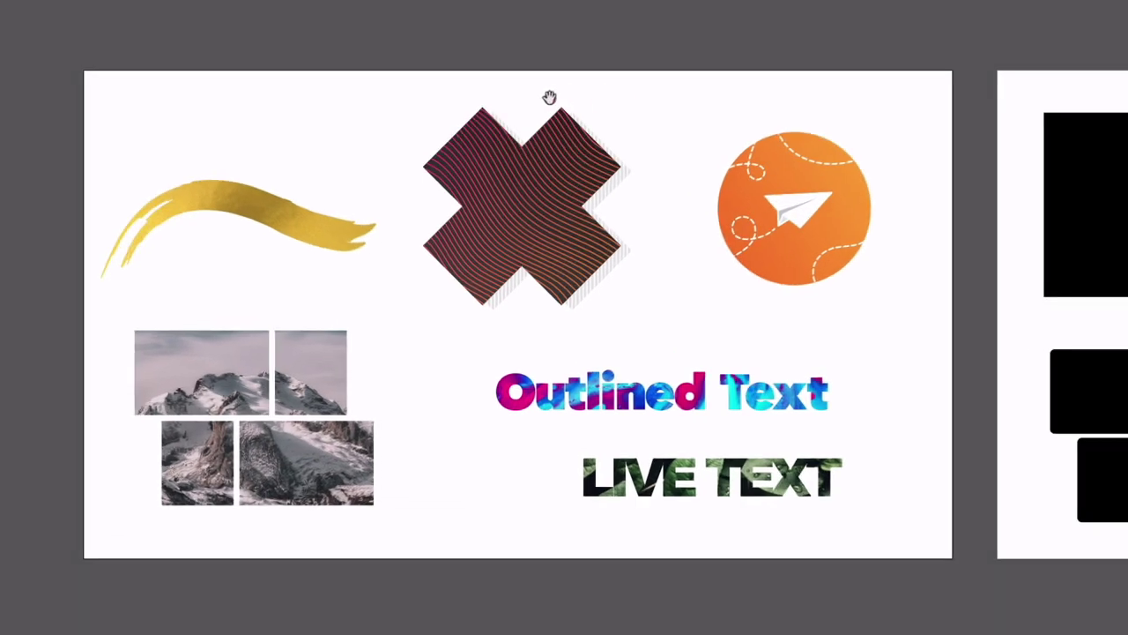
Look over the finished masking examples, the black practice shapes and the source images beside the artboards
click(537, 192)
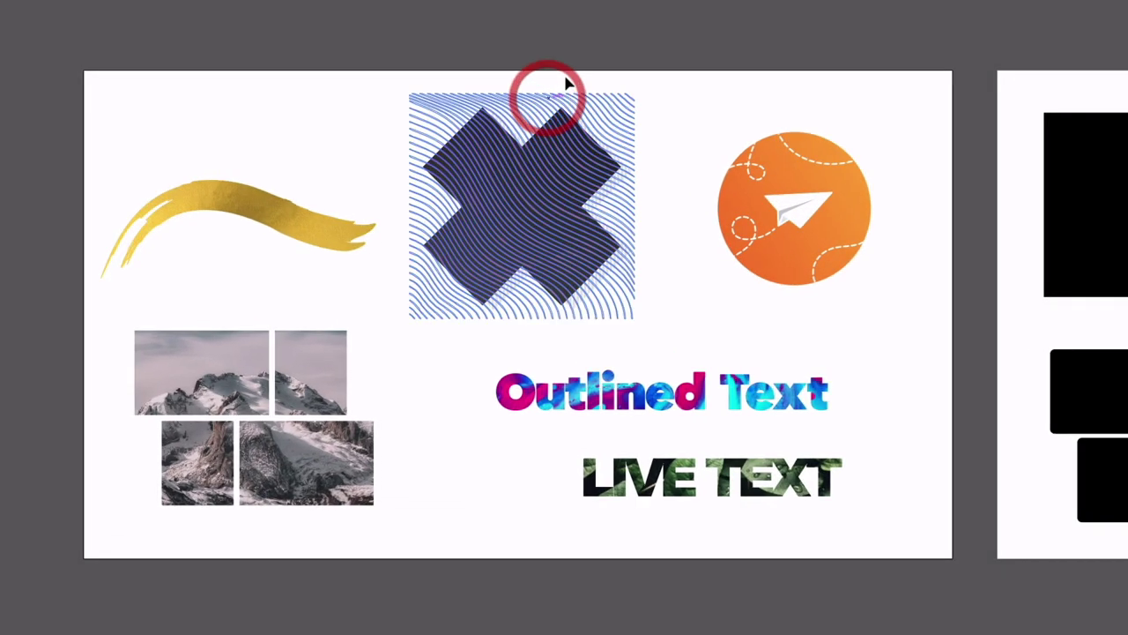
click(630, 76)
drag(859, 78, 10, 97)
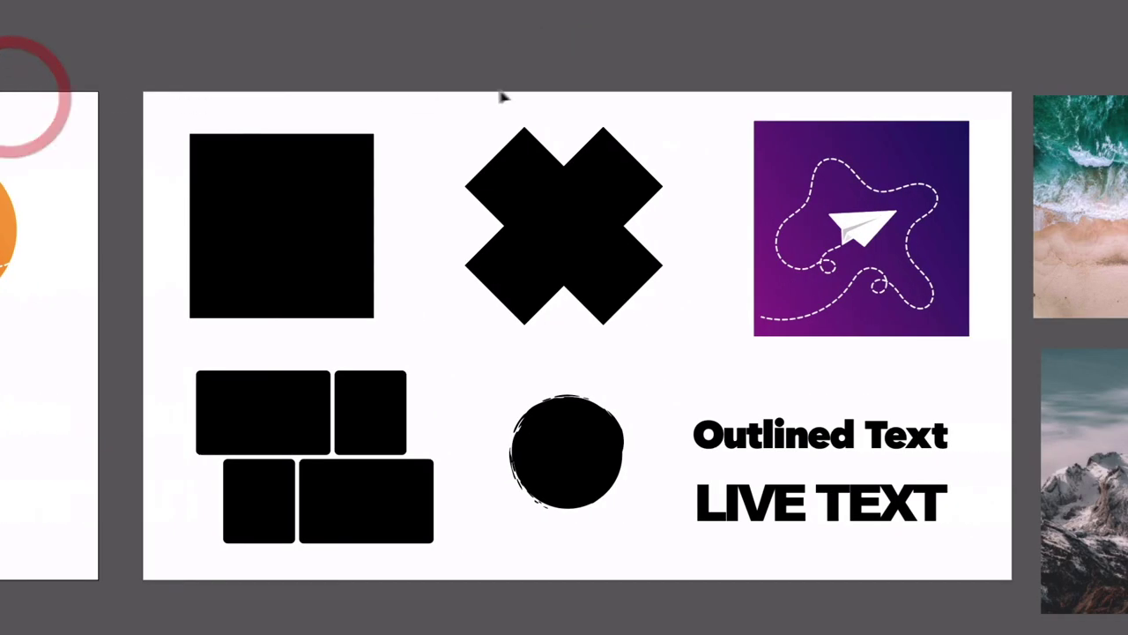
drag(674, 108, 258, 115)
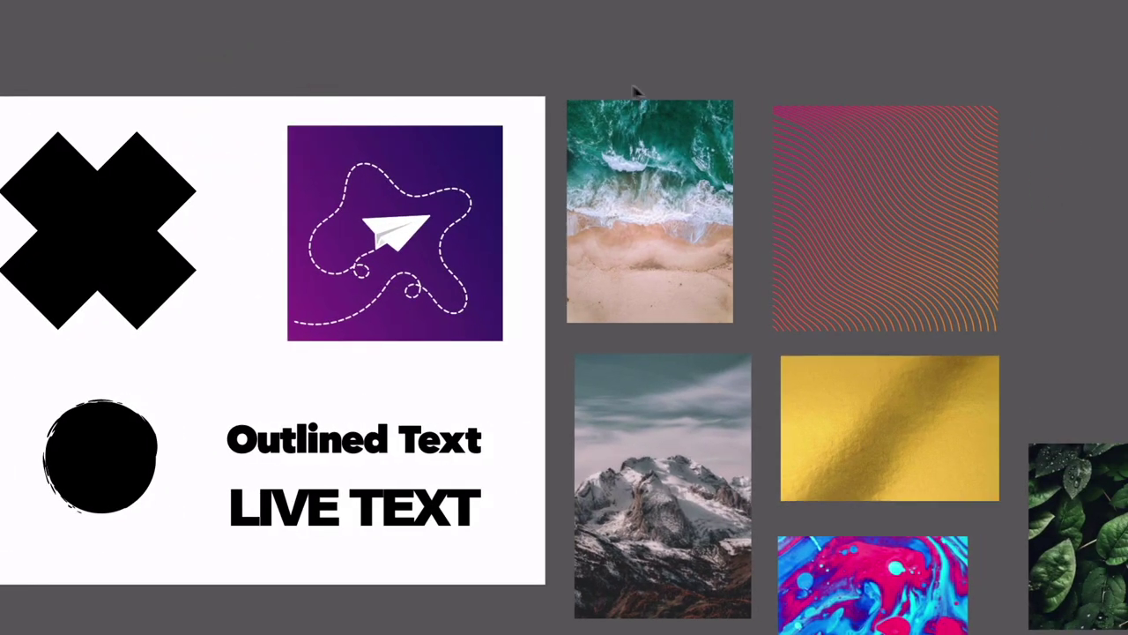
click(589, 69)
scroll(592, 67, right, 3)
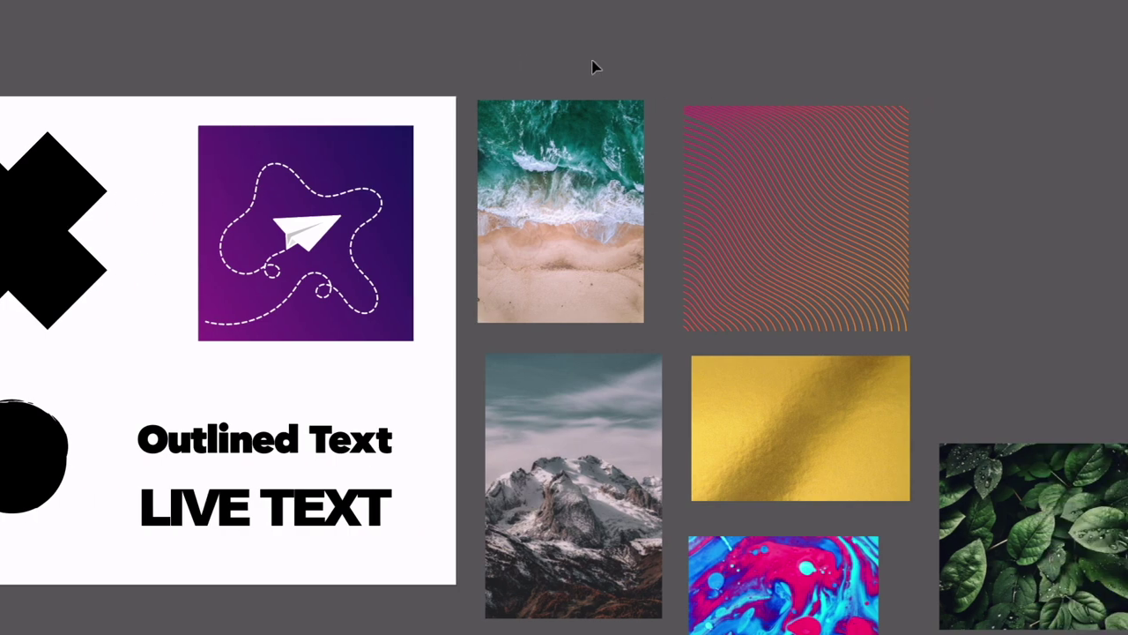
scroll(592, 67, left, 3)
scroll(594, 68, left, 18)
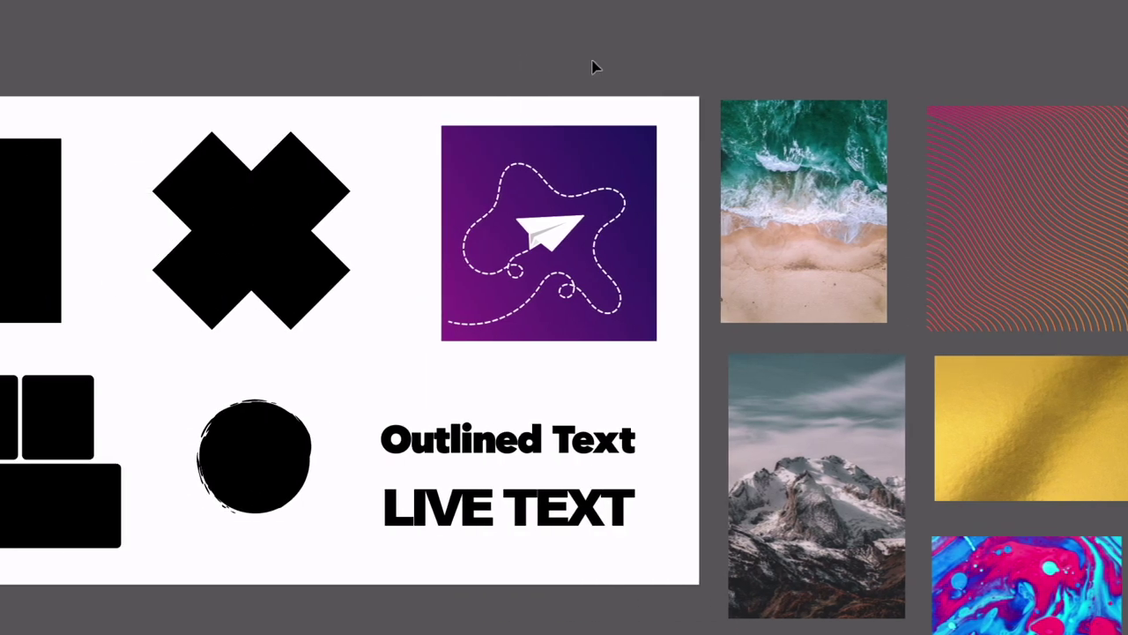
scroll(595, 68, left, 5)
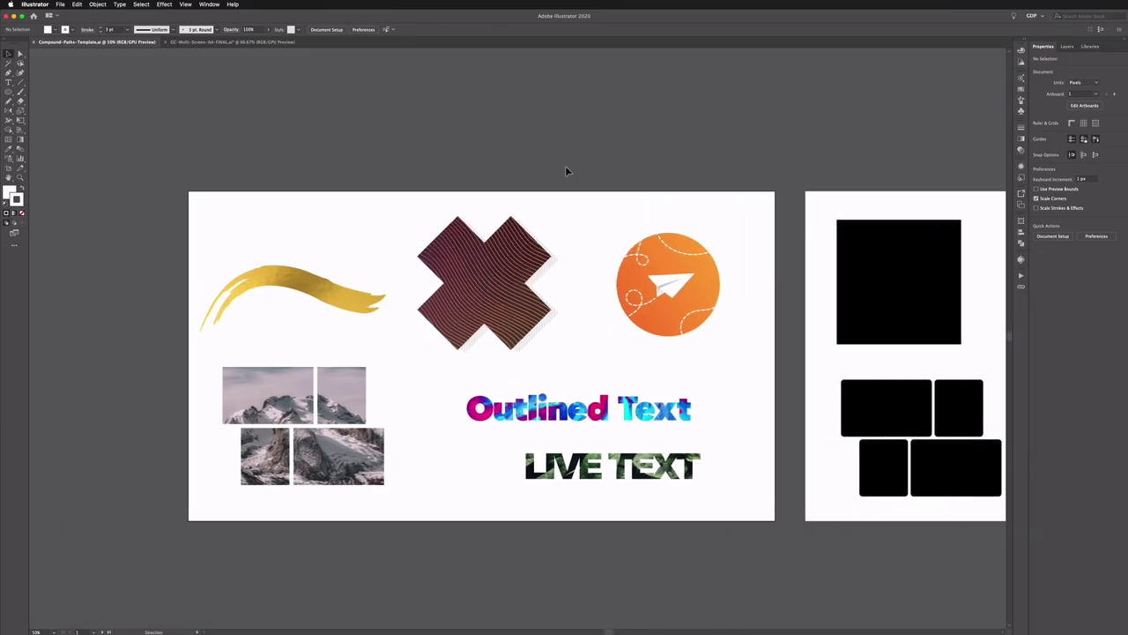
key(ctrl+equal)
drag(866, 372, 130, 370)
mouse_move(390, 367)
mouse_down()
mouse_move(339, 367)
mouse_move(377, 360)
mouse_up()
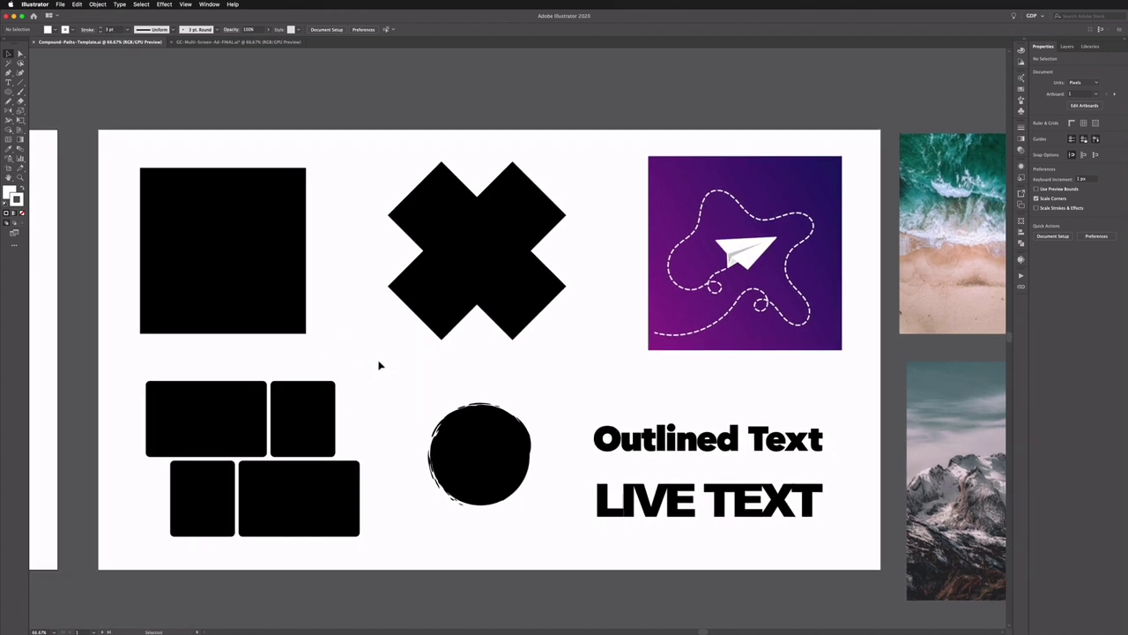
Move the beach photo behind the black square, enlarge it proportionally to about 444 × 592 px and centre it so it covers the square
click(301, 281)
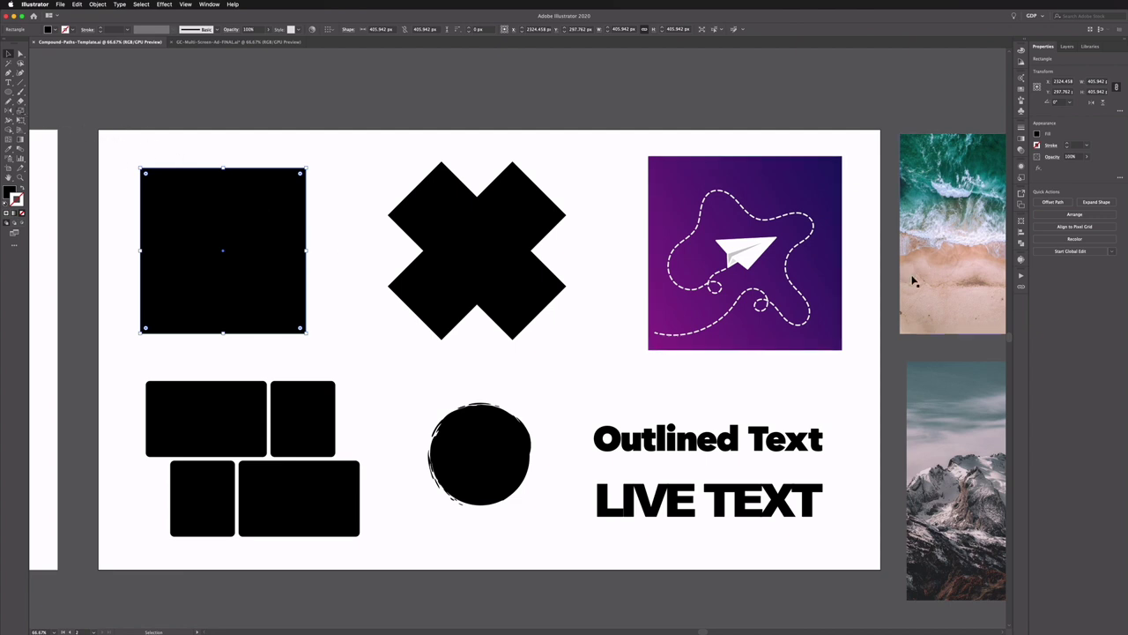
drag(913, 280, 498, 290)
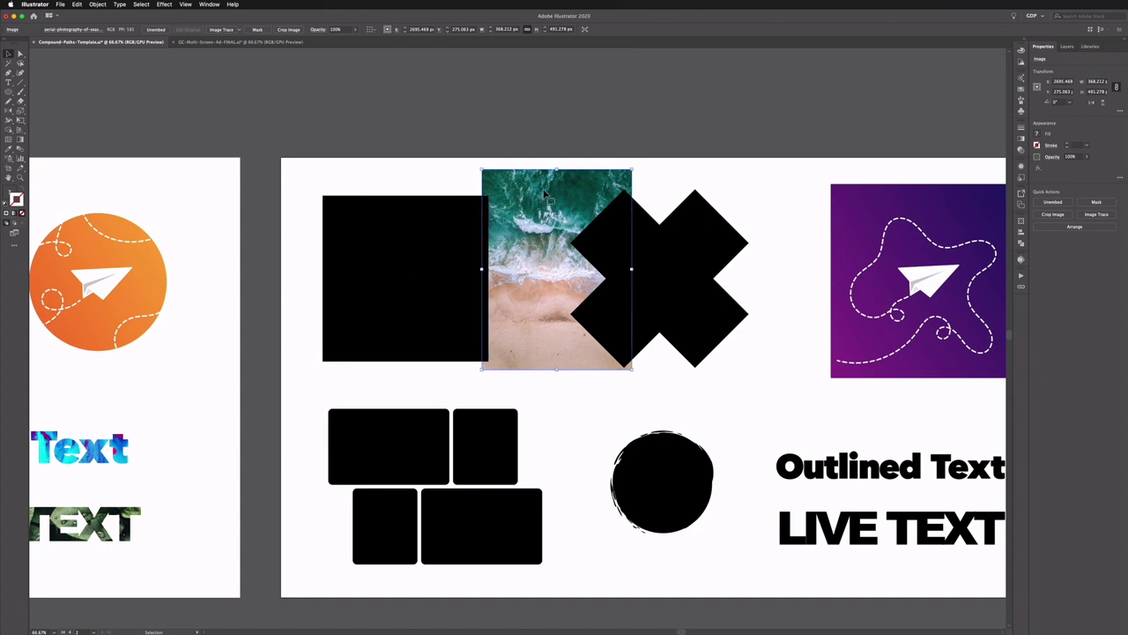
click(403, 203)
click(520, 192)
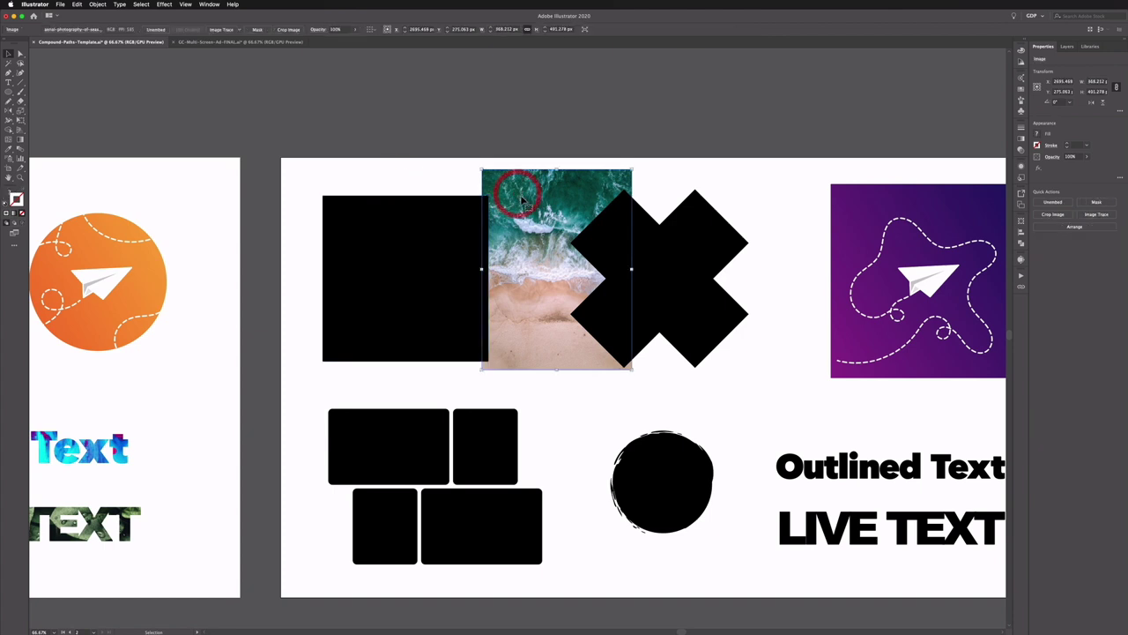
drag(523, 192, 361, 192)
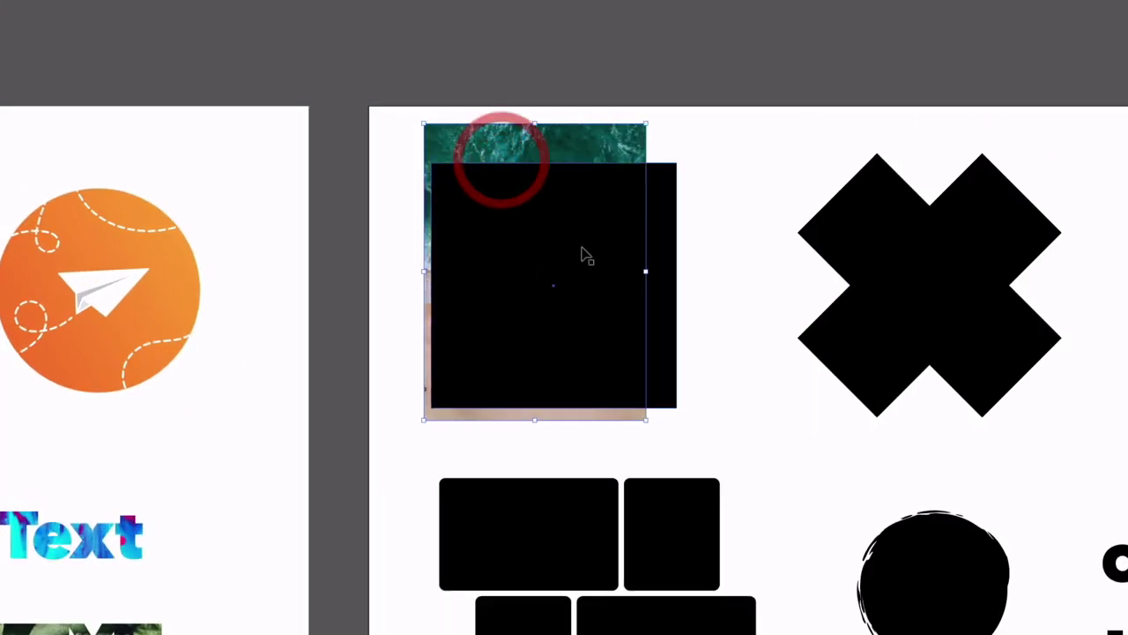
drag(644, 271, 693, 268)
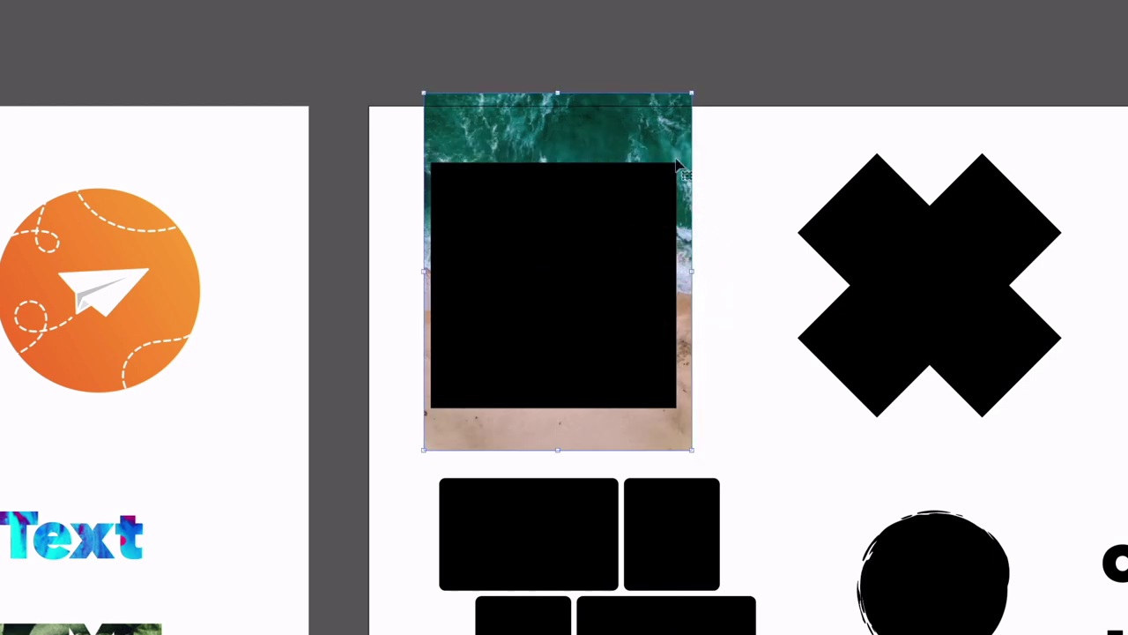
drag(680, 130, 676, 131)
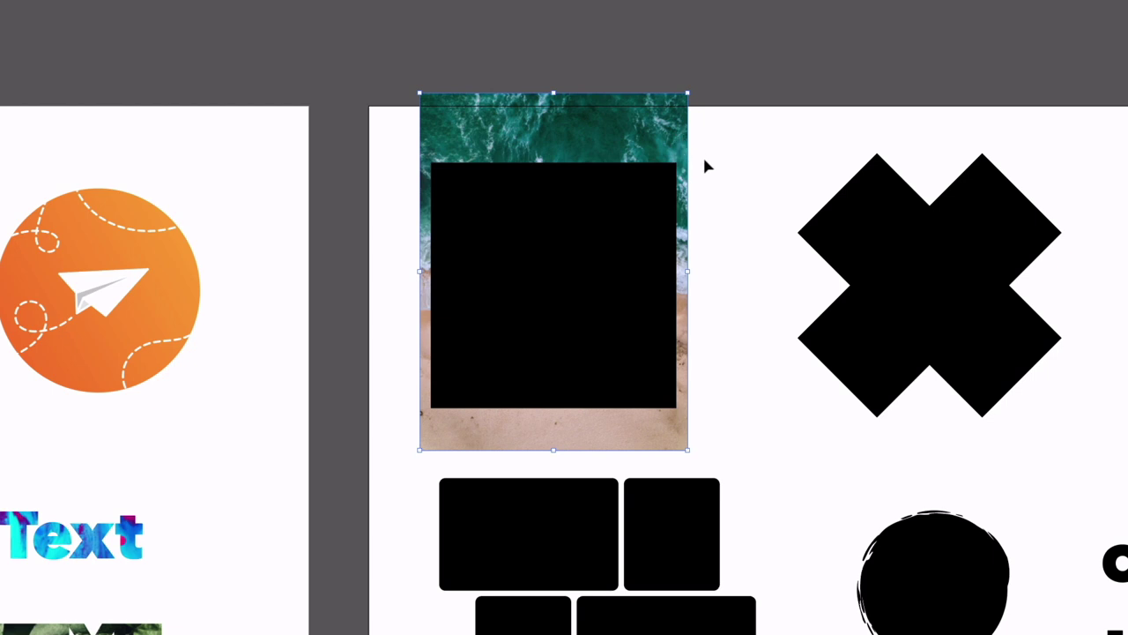
Remove the black fill from the square lying over the beach photo
click(464, 183)
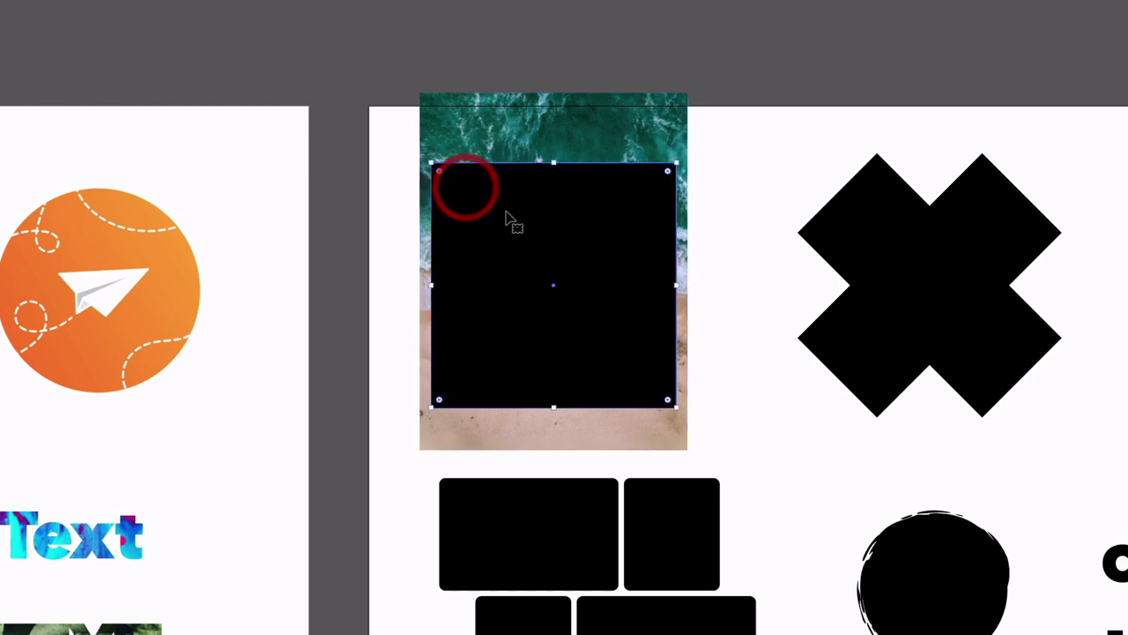
click(3, 144)
click(445, 166)
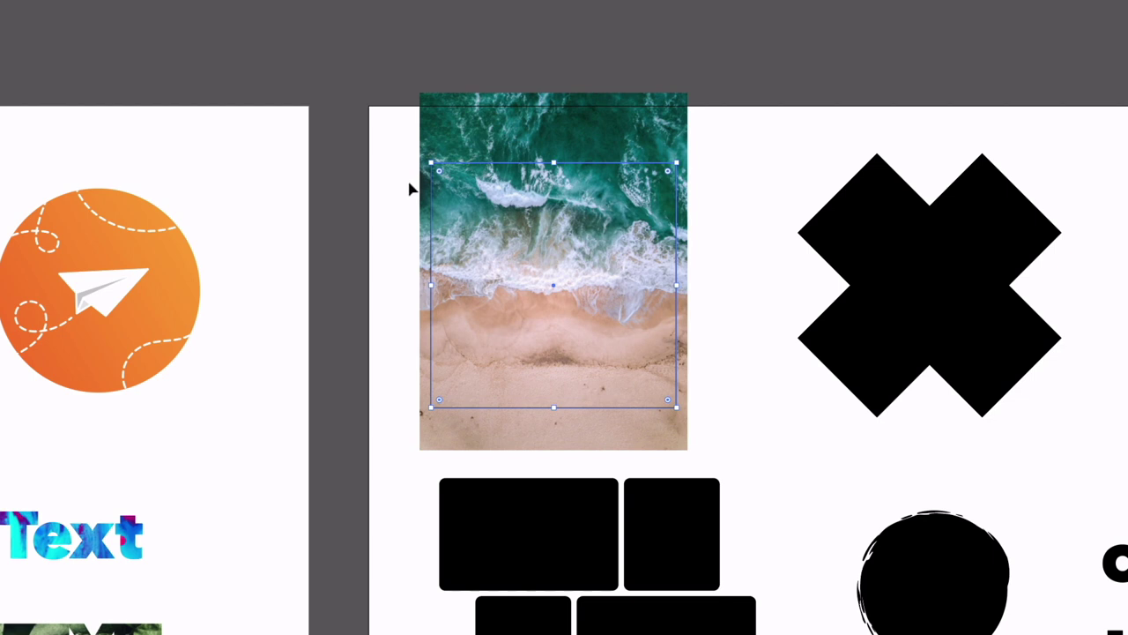
Select the unfilled square together with the beach photo and make a clipping mask from them
drag(399, 169, 503, 220)
right_click(515, 173)
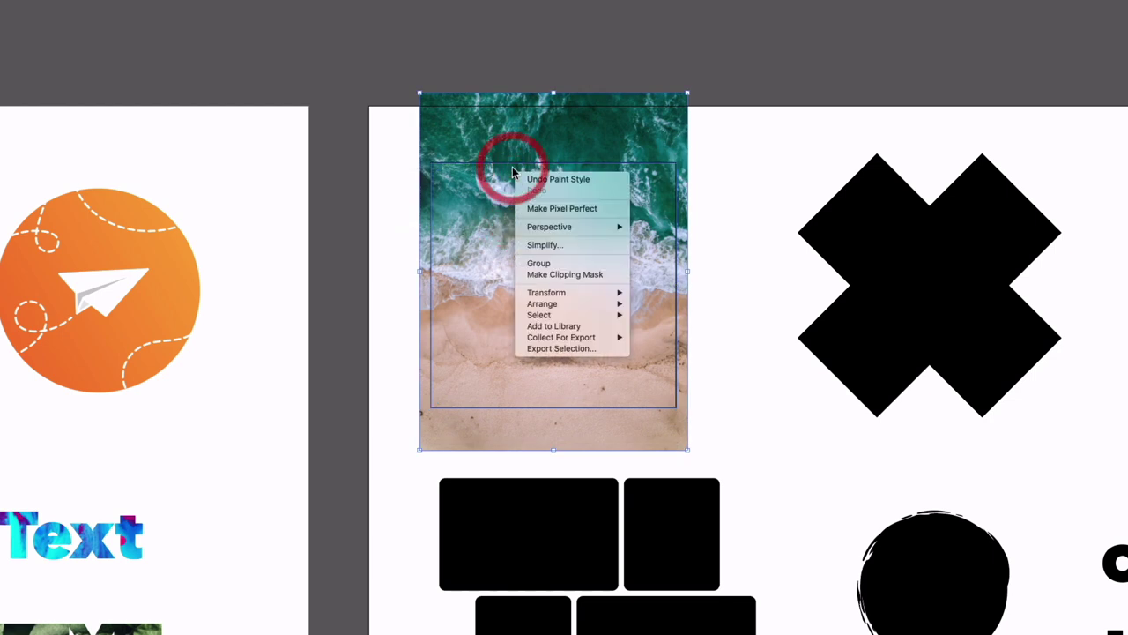
click(529, 274)
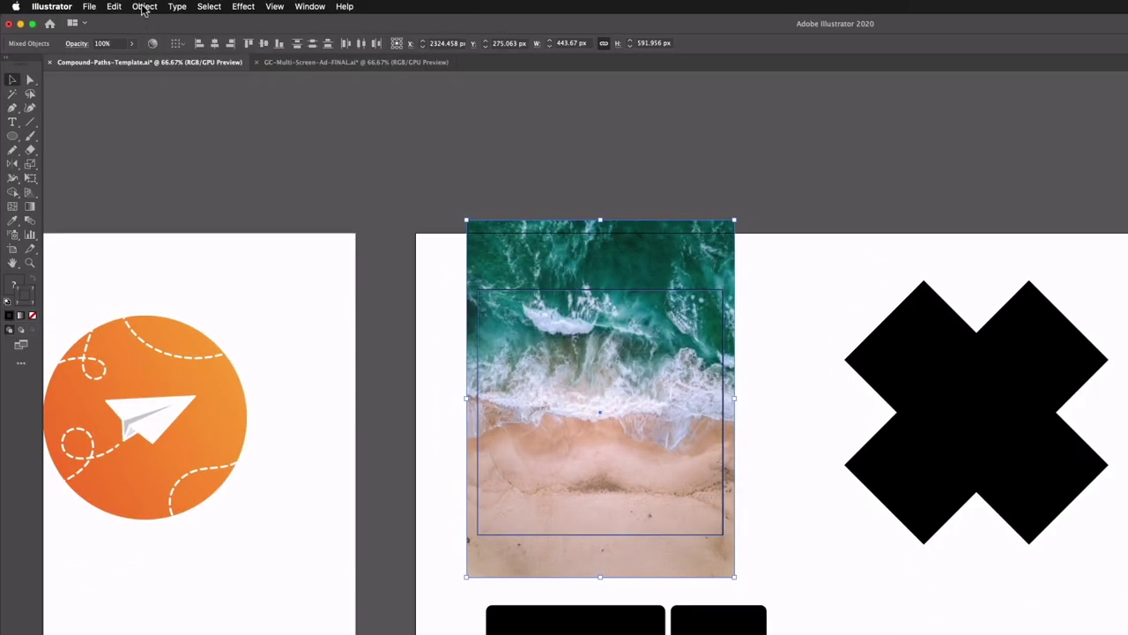
click(145, 6)
mouse_move(211, 376)
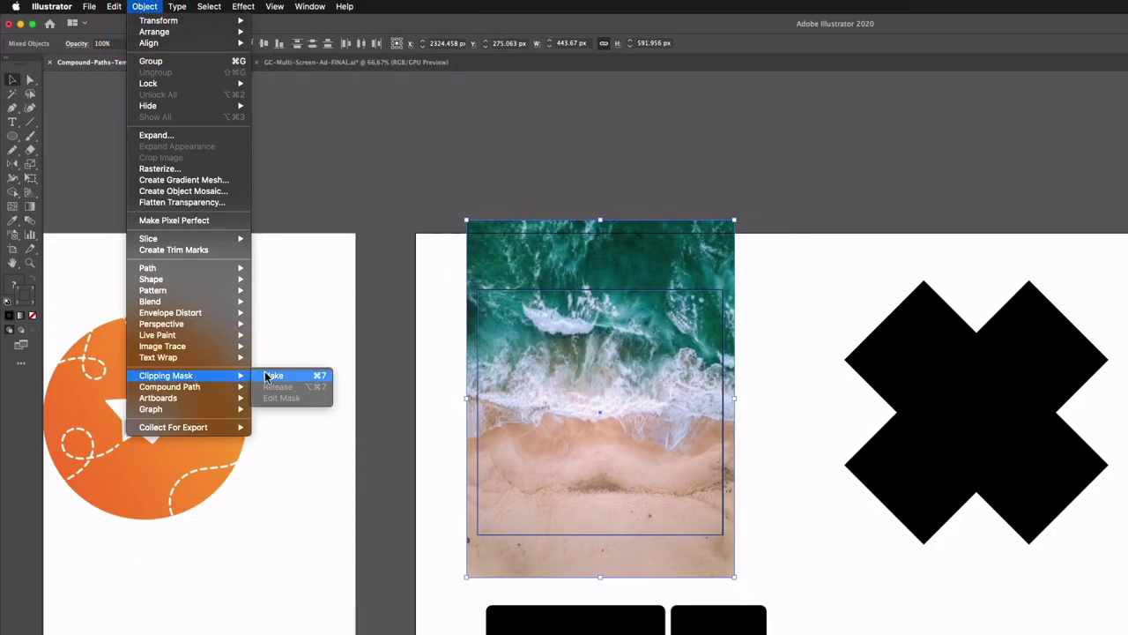
click(270, 375)
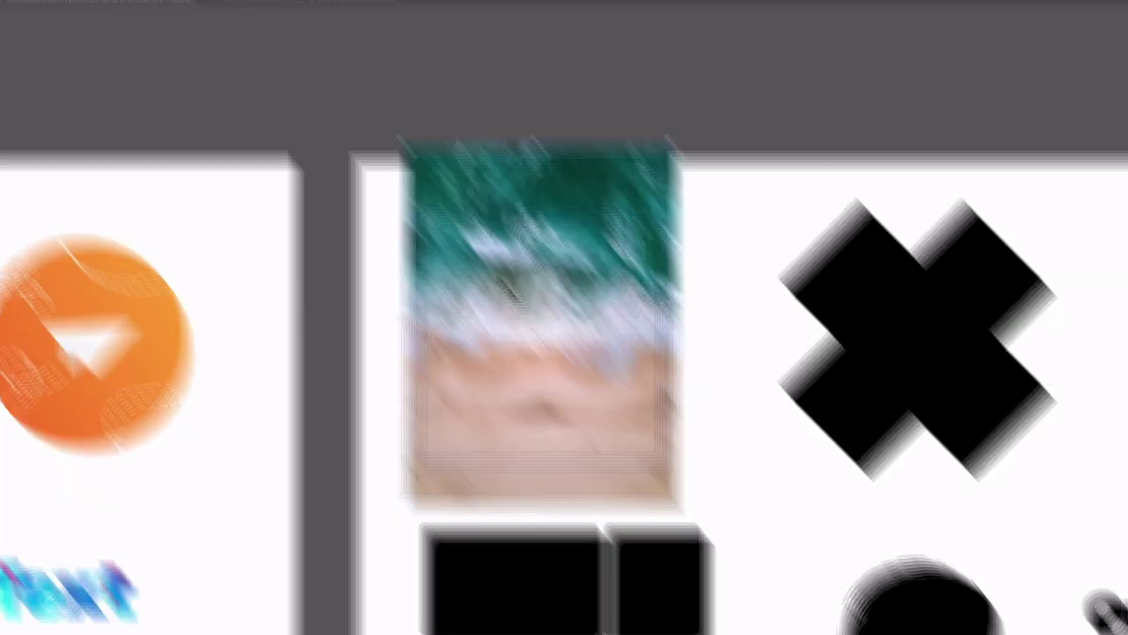
right_click(434, 201)
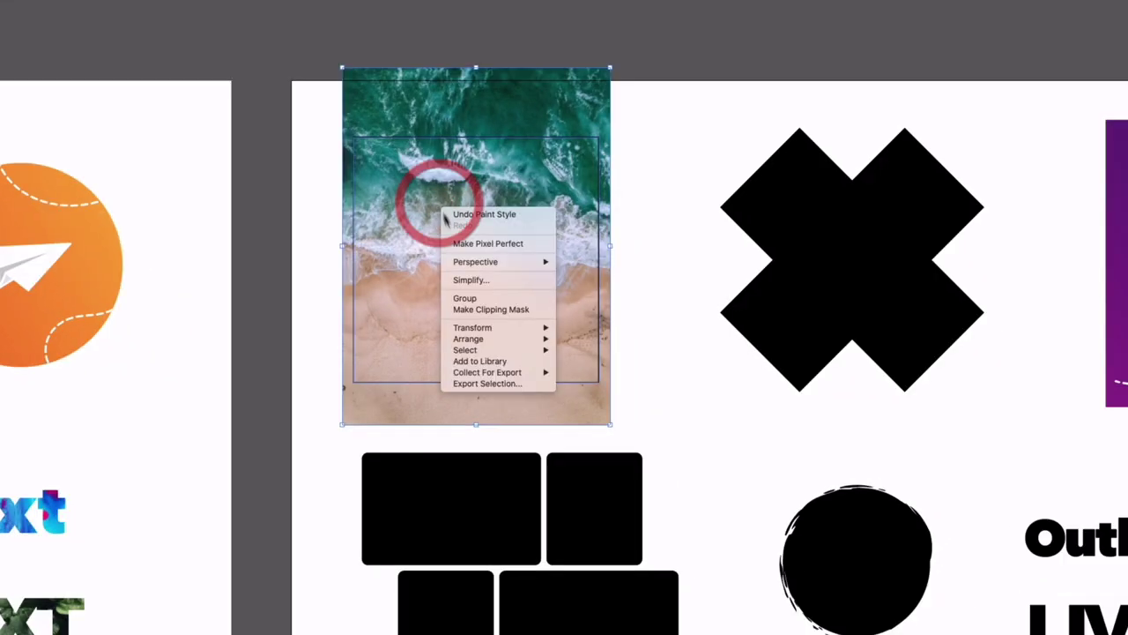
click(461, 310)
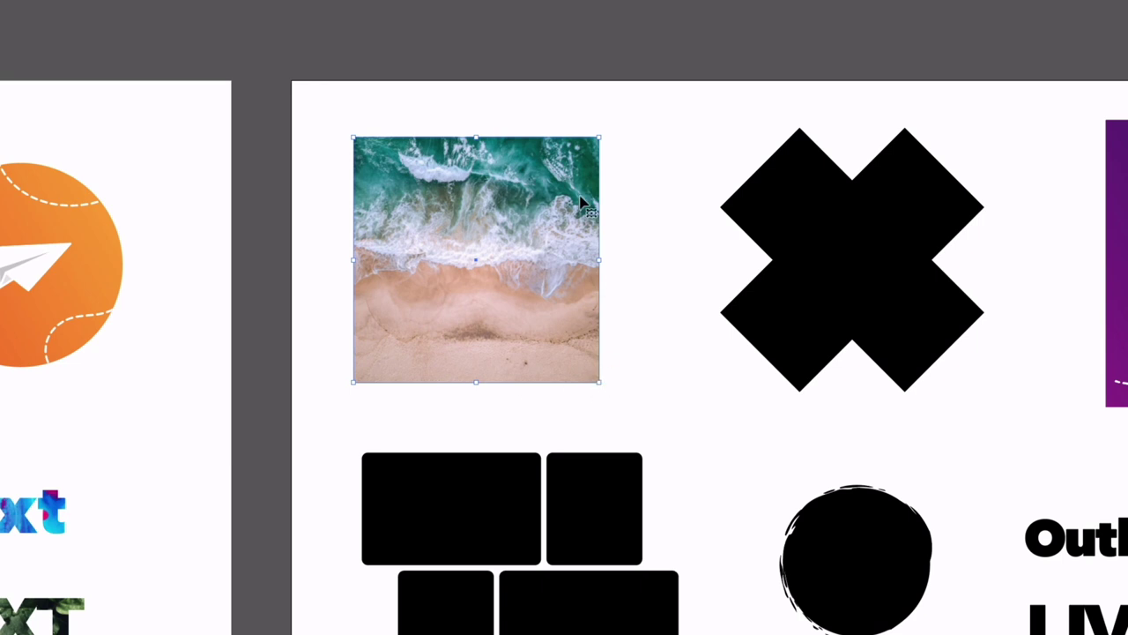
Isolate the beach photo inside the clip group and shift it slightly down and to the left within the square mask
key(ctrl+equal)
key(ctrl+equal)
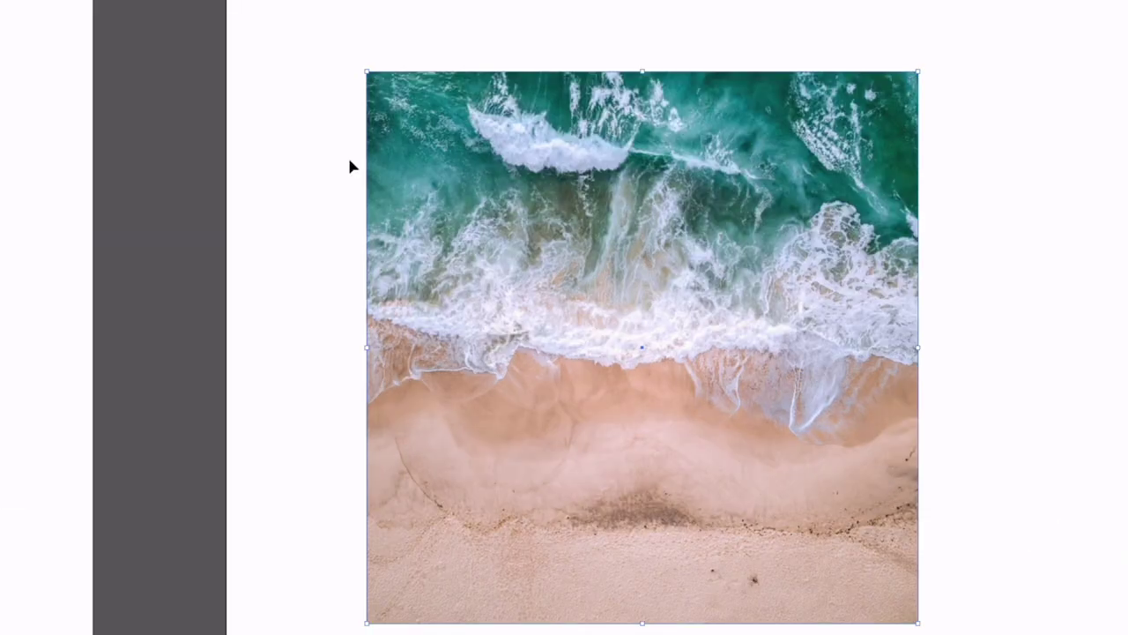
key(ctrl+minus)
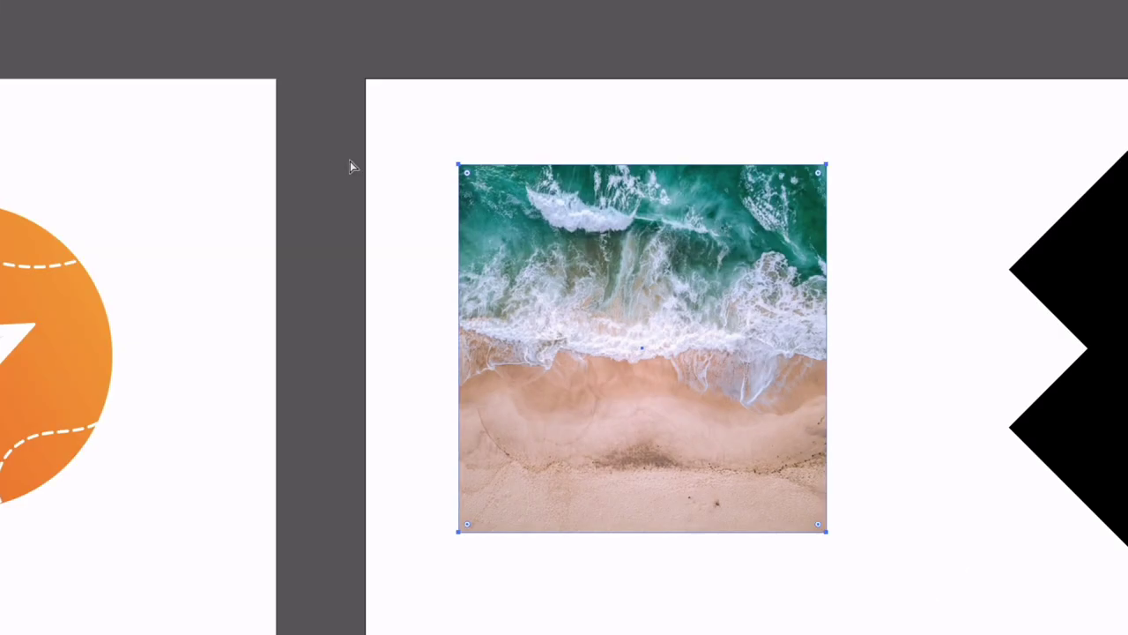
double_click(497, 216)
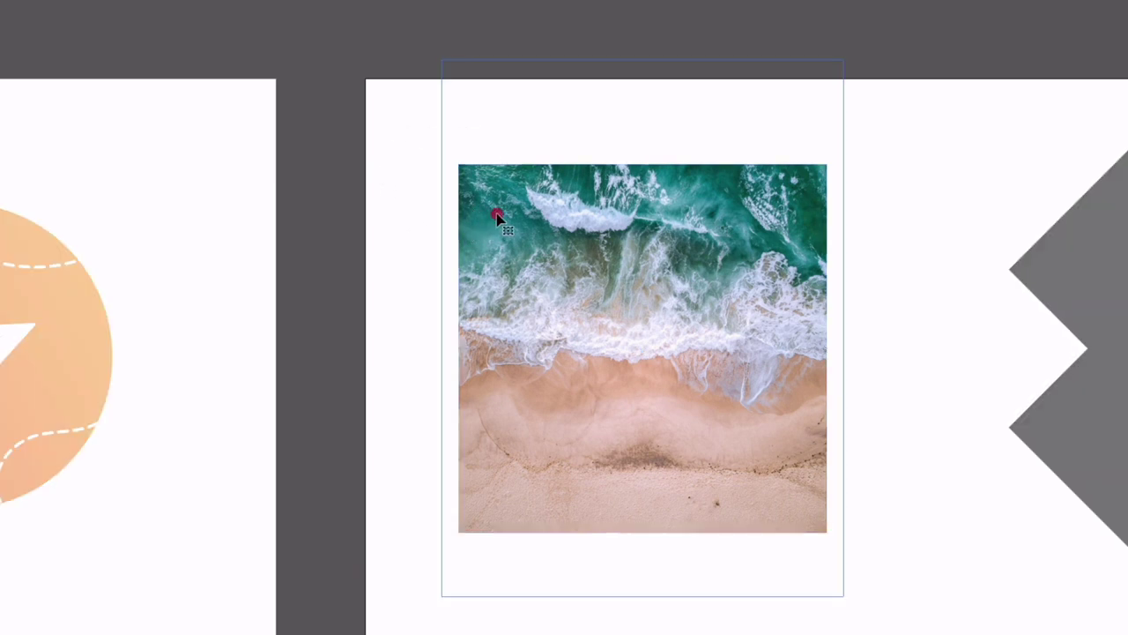
click(457, 256)
click(440, 139)
mouse_move(560, 270)
mouse_down()
mouse_move(542, 259)
mouse_move(536, 286)
mouse_move(566, 306)
mouse_move(574, 283)
mouse_up()
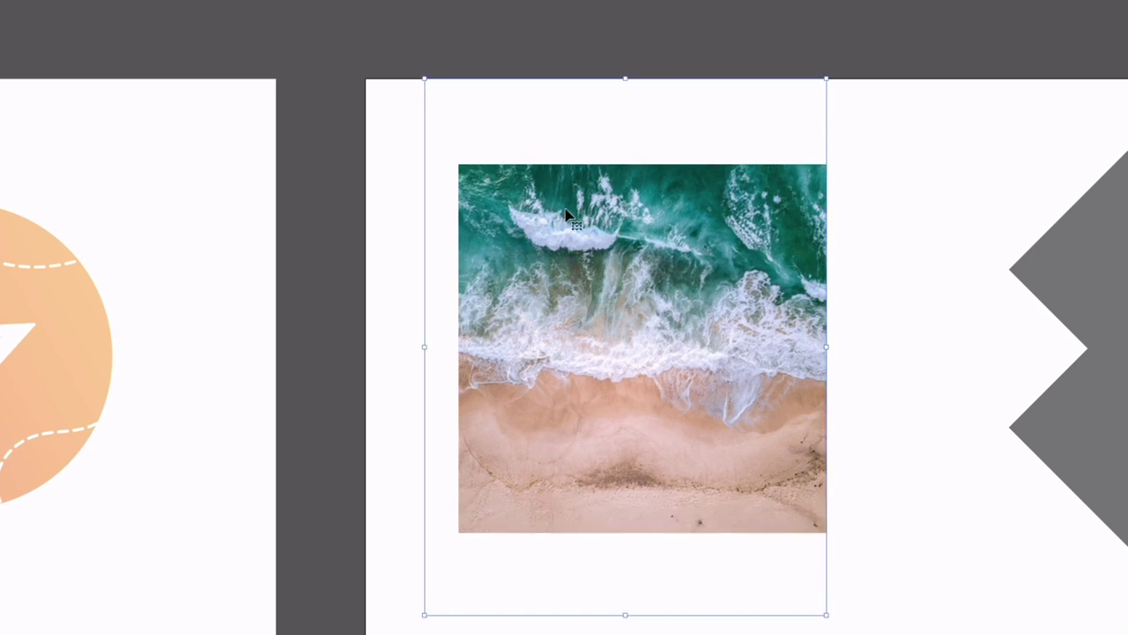
key(ctrl+alt+7)
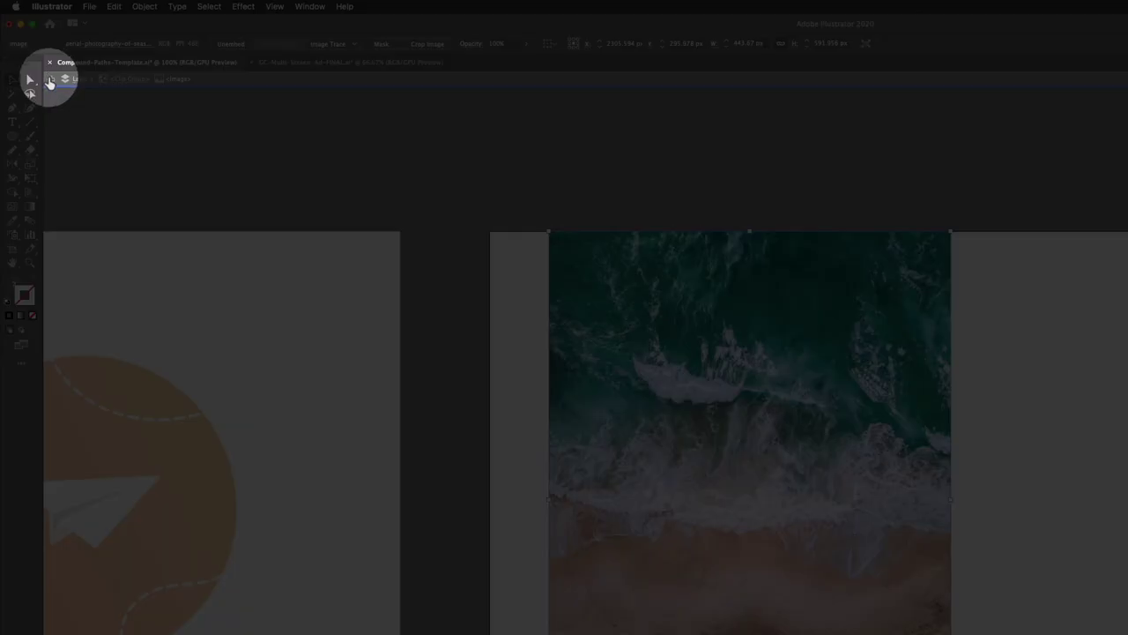
click(49, 80)
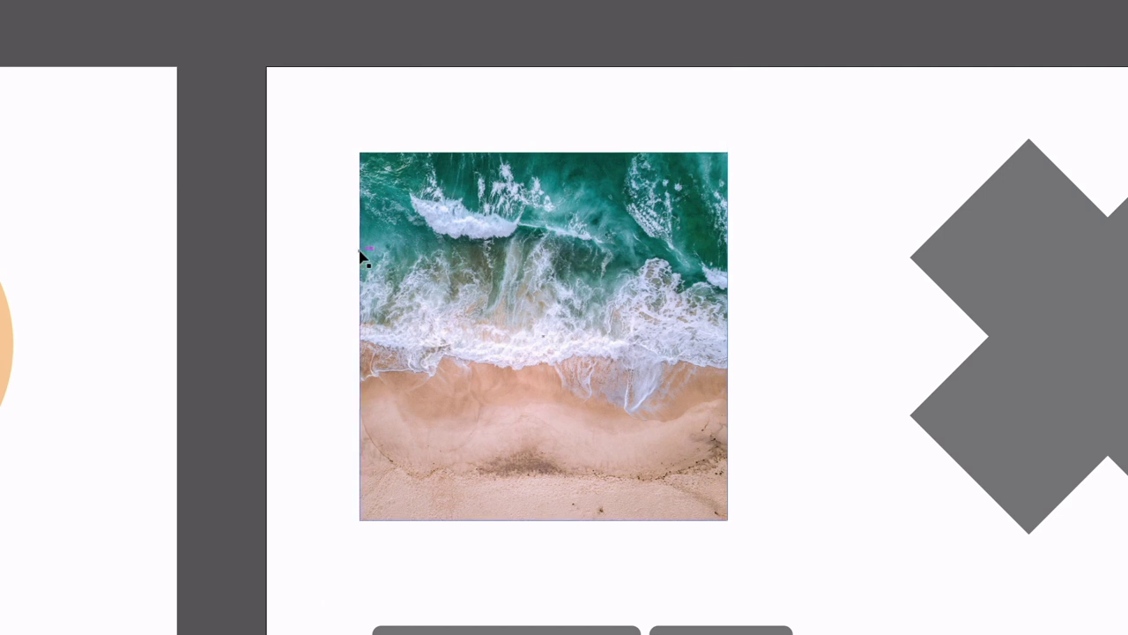
Rotate the square clipping path 45° into a diamond, enlarge the beach photo to fill it, and leave isolation mode
click(360, 252)
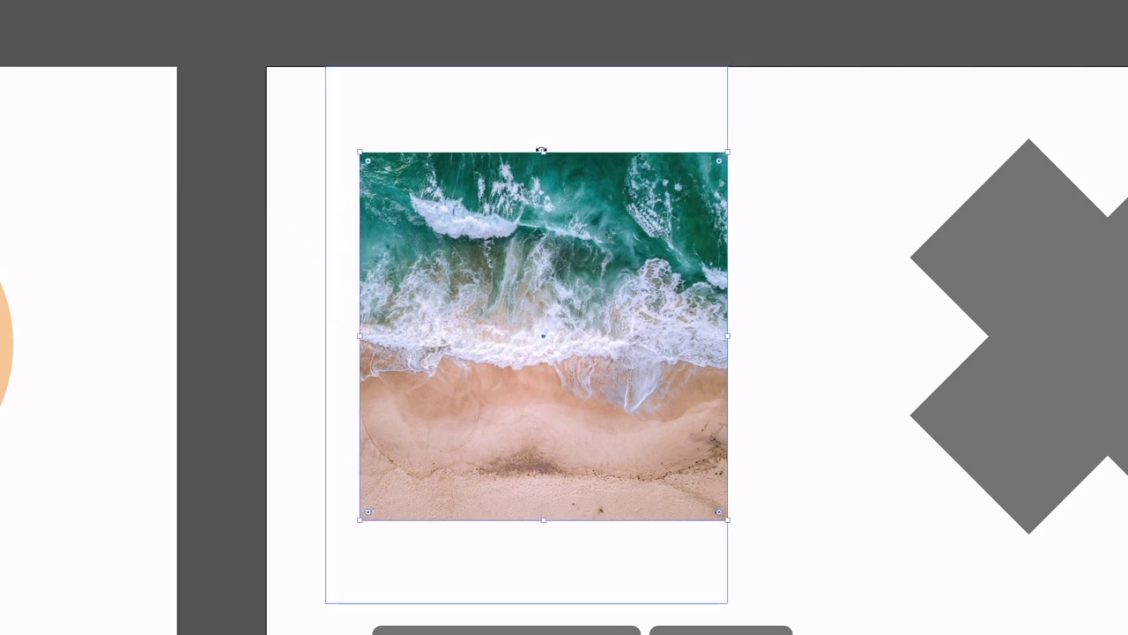
drag(543, 150, 537, 206)
key(ctrl+z)
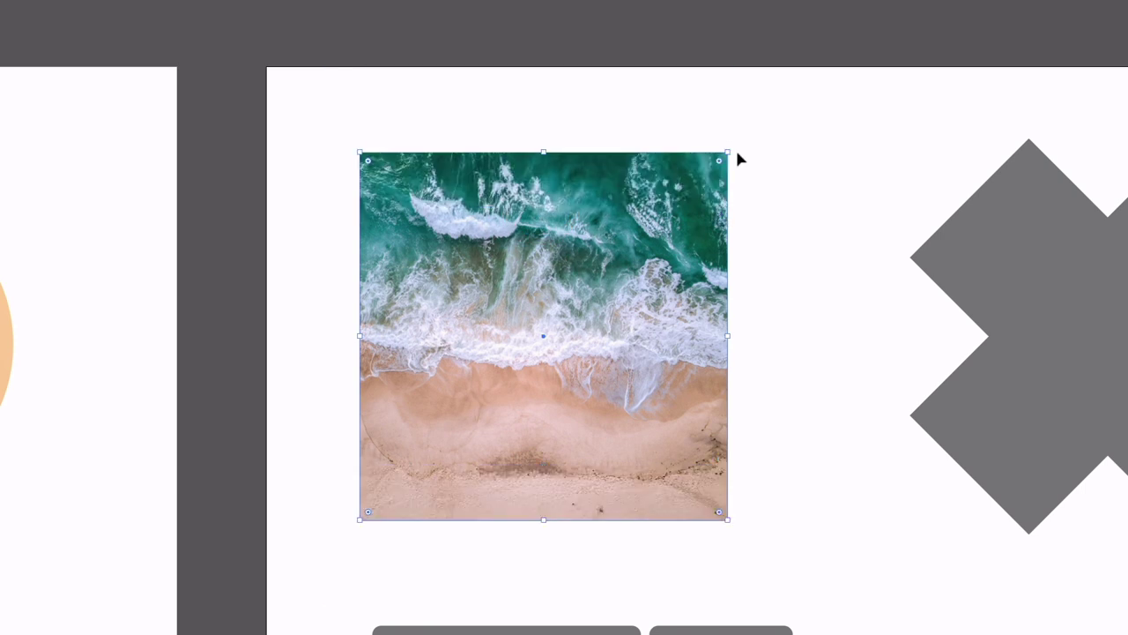
drag(731, 147, 625, 111)
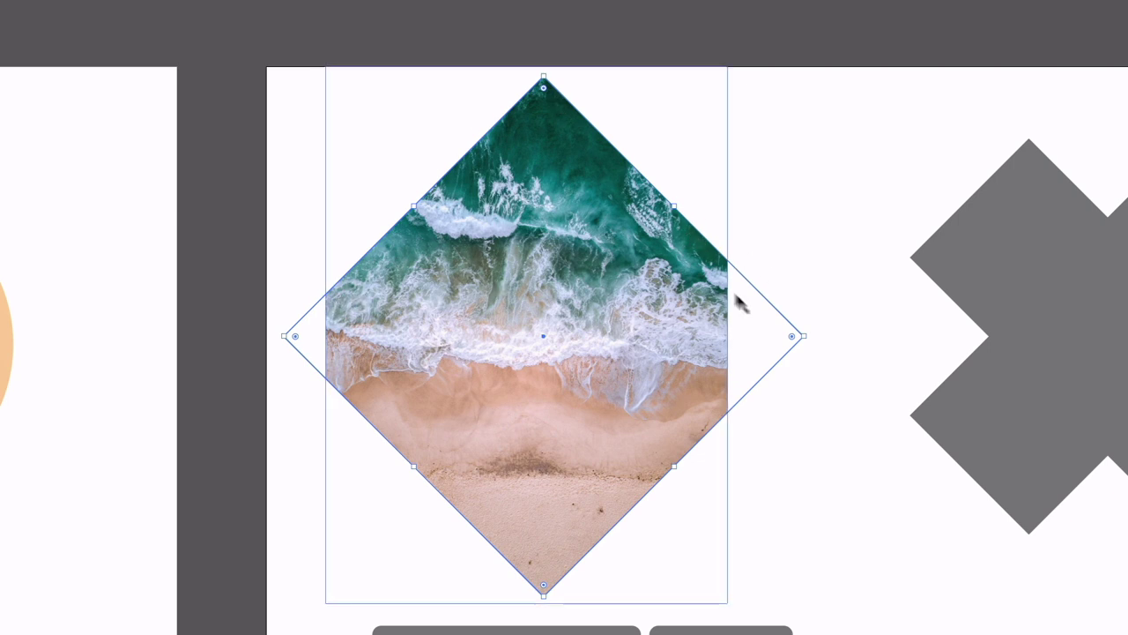
drag(325, 332, 262, 333)
drag(793, 336, 817, 335)
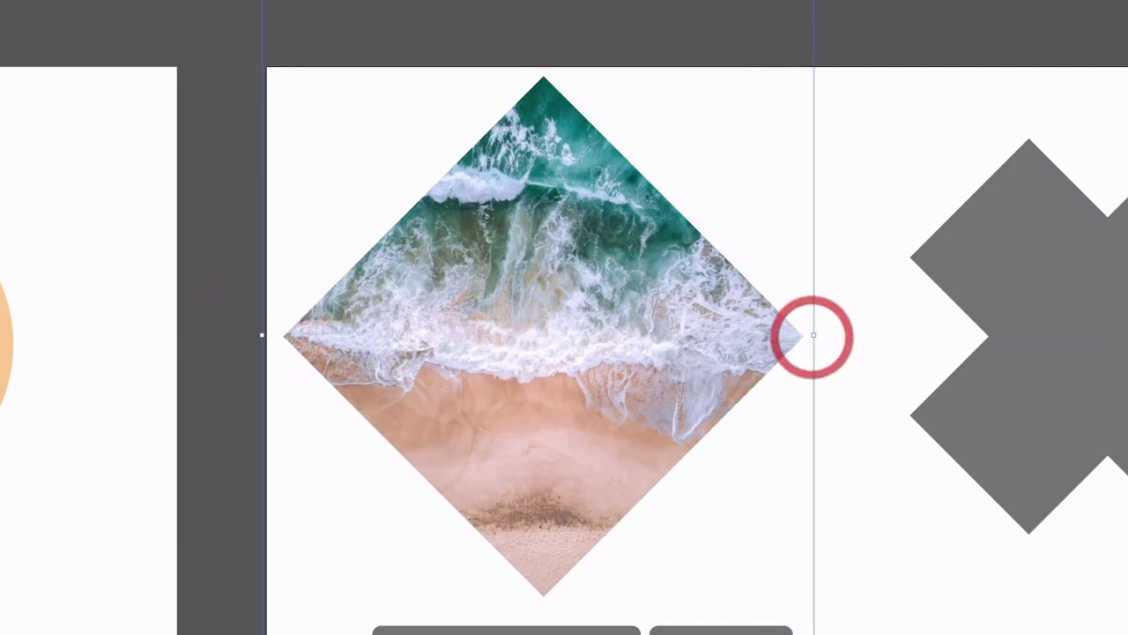
click(315, 168)
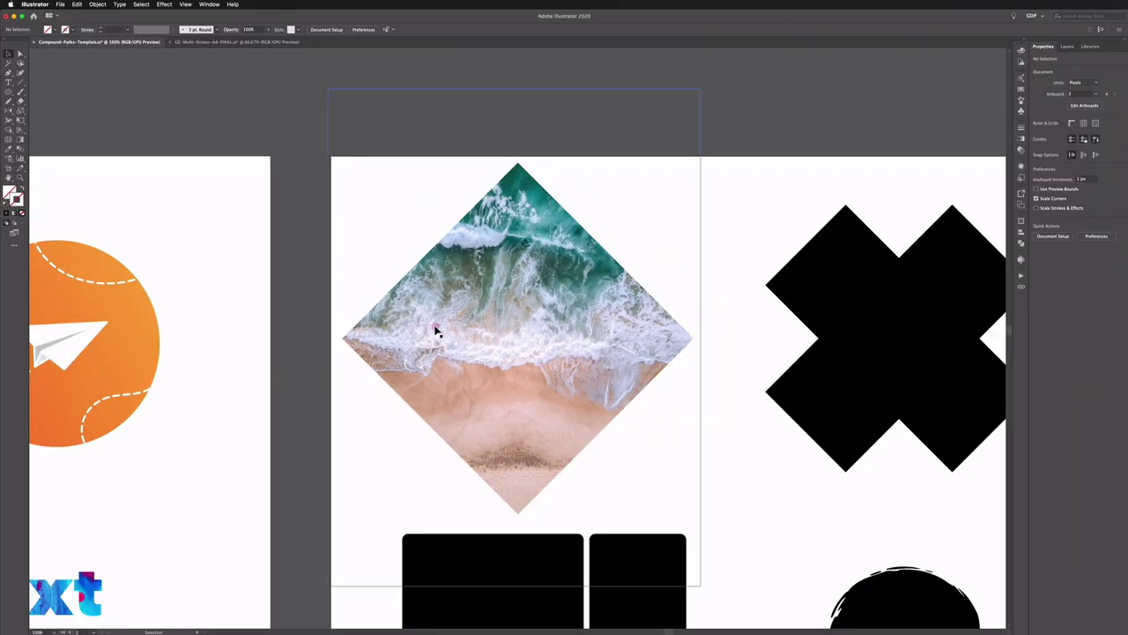
Scale the diamond clip group down proportionally to about 342 px wide and reposition it in the artboard's upper-left area
click(435, 331)
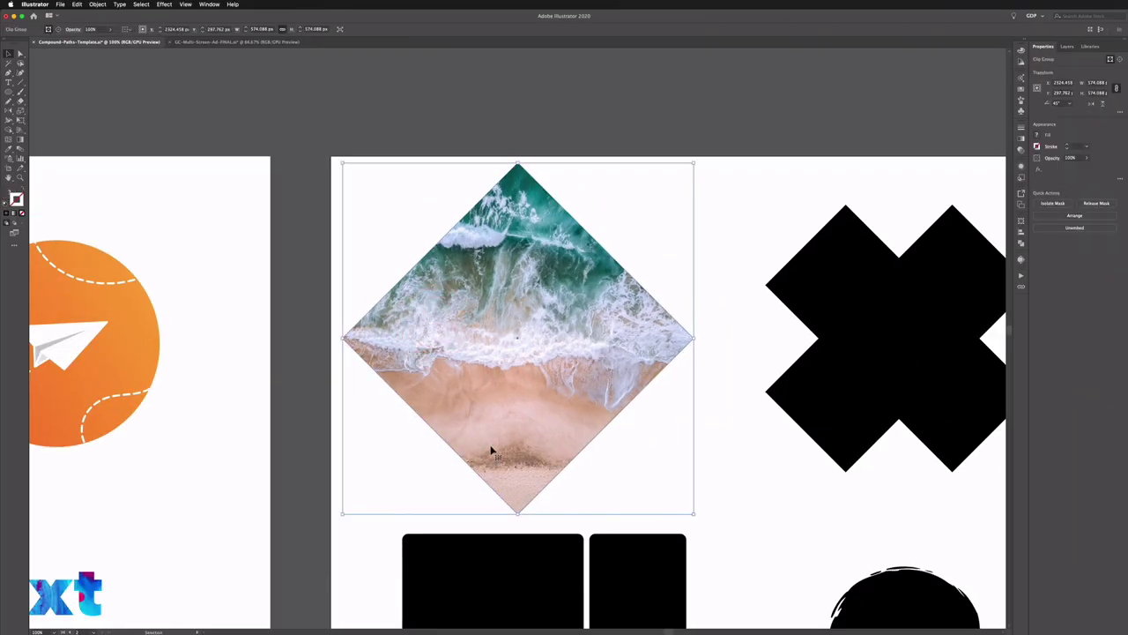
drag(423, 351, 463, 339)
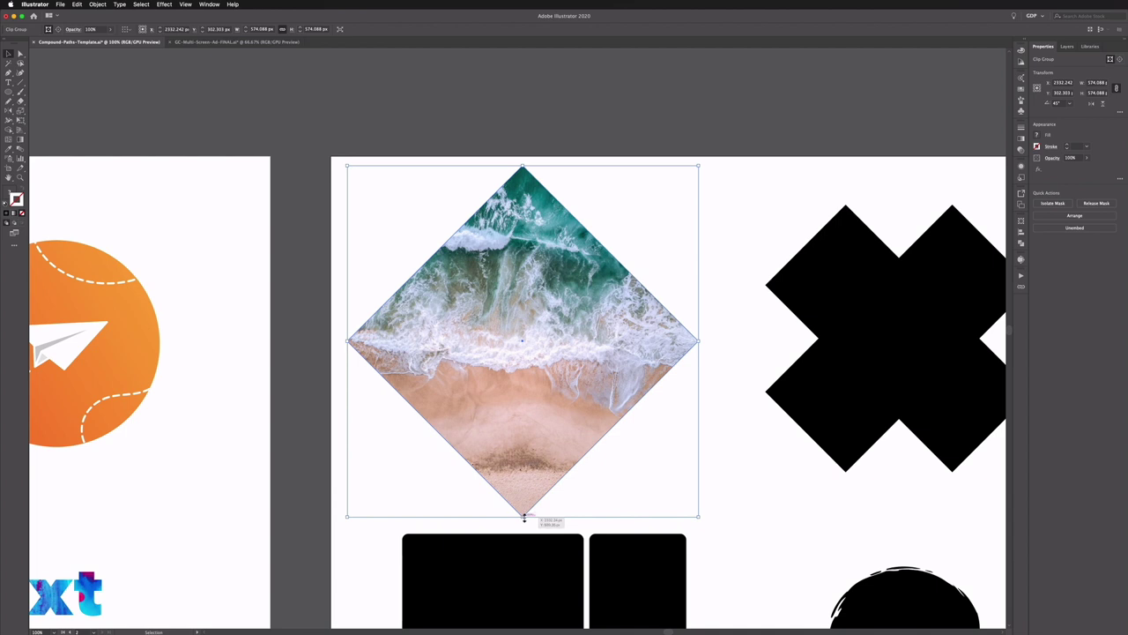
drag(524, 516, 523, 375)
drag(523, 321, 503, 375)
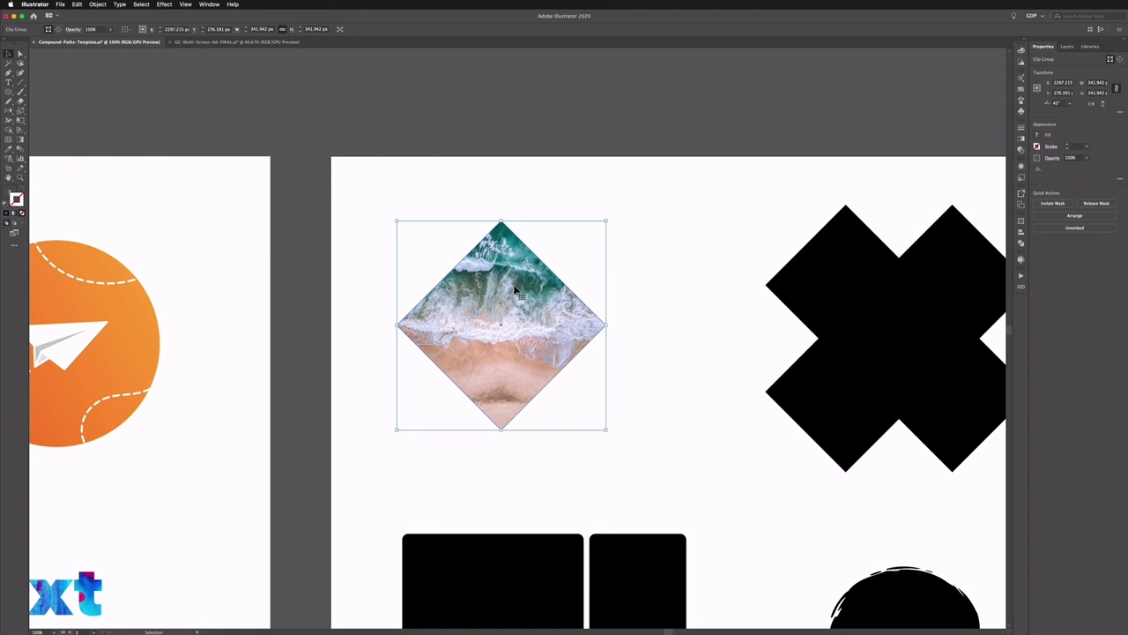
Deselect the diamond, select the wavy gradient line artwork beside the artboard, and examine its paths up close
click(626, 290)
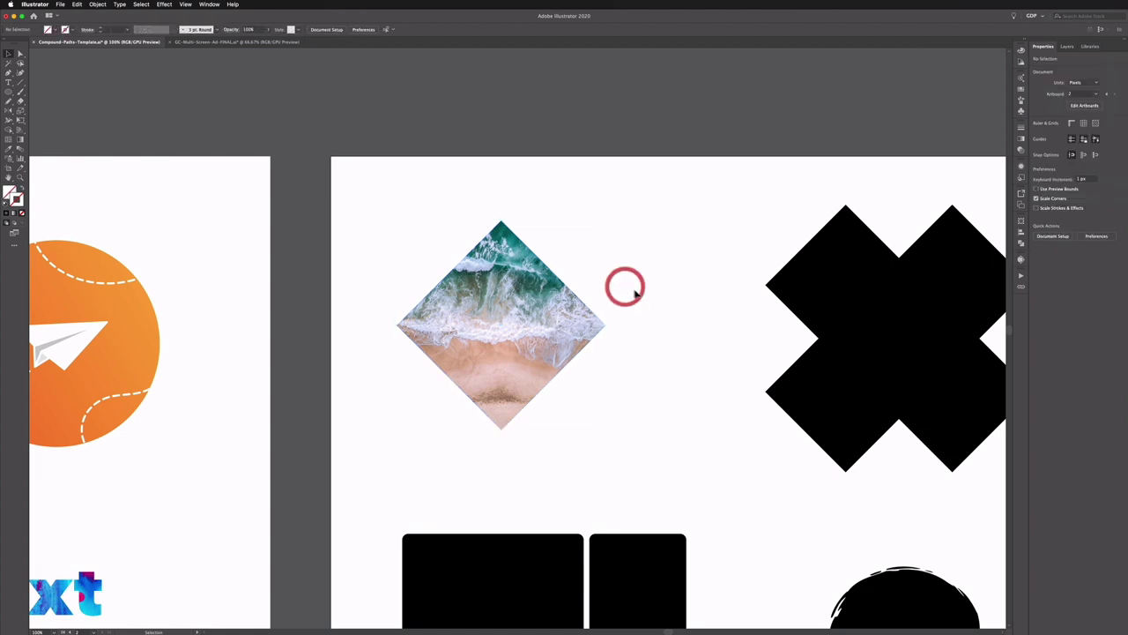
drag(757, 327, 474, 272)
key(super+minus)
key(super+minus)
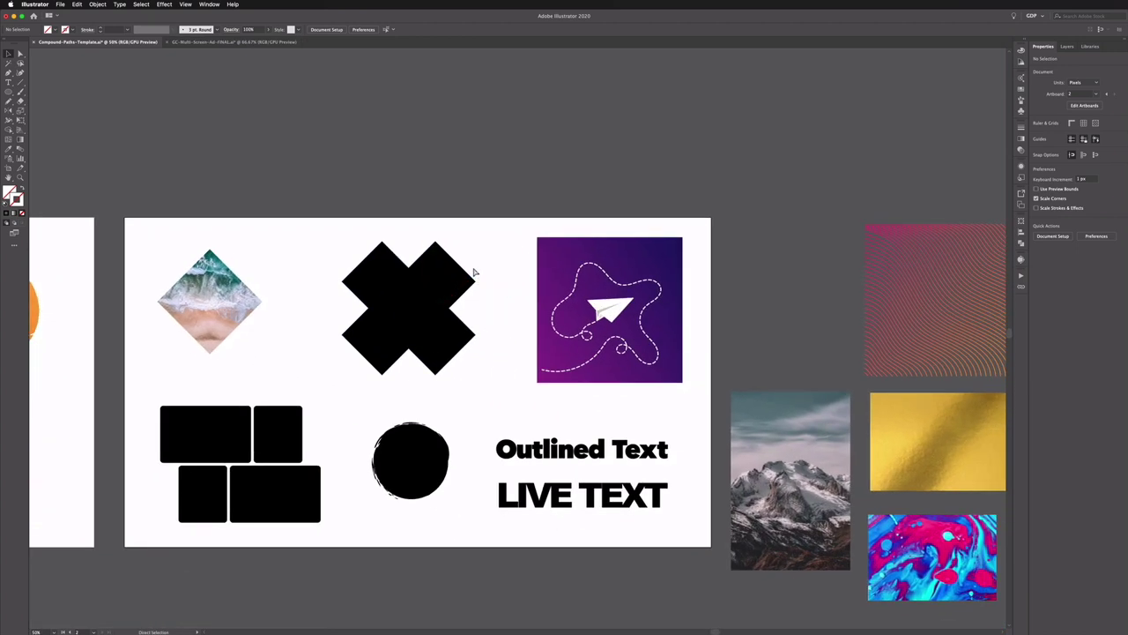
key(super+equal)
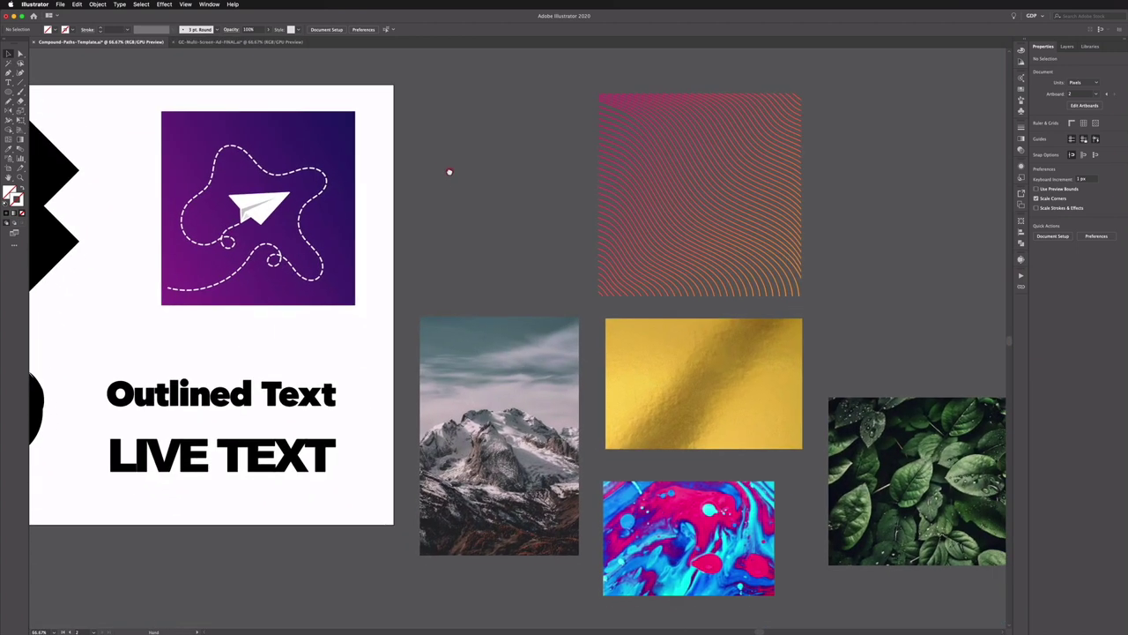
click(450, 170)
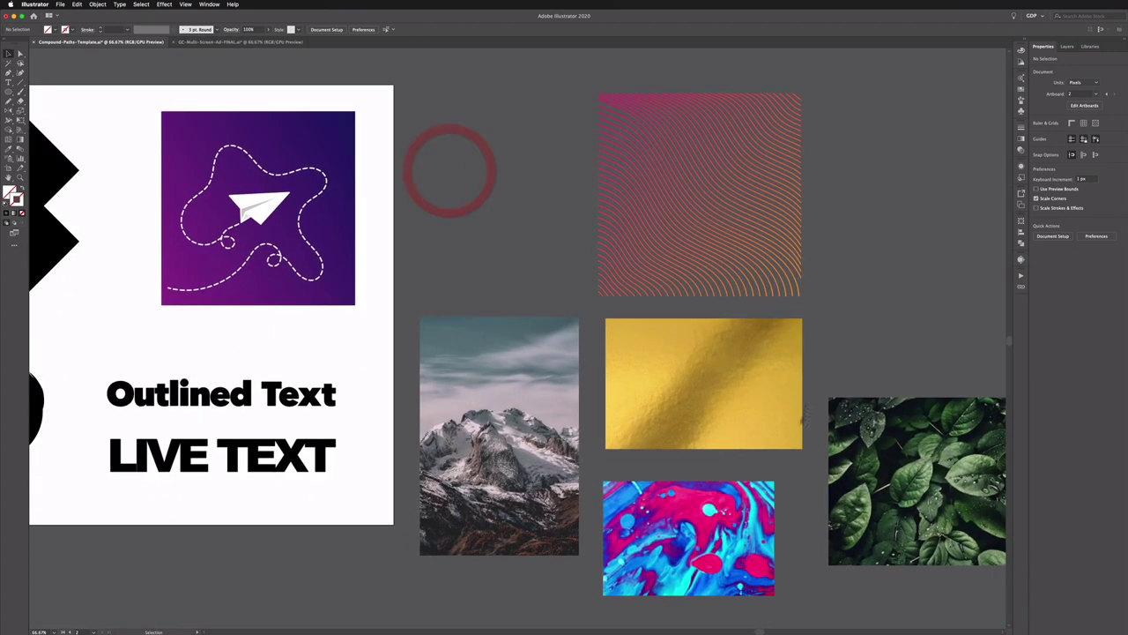
click(592, 244)
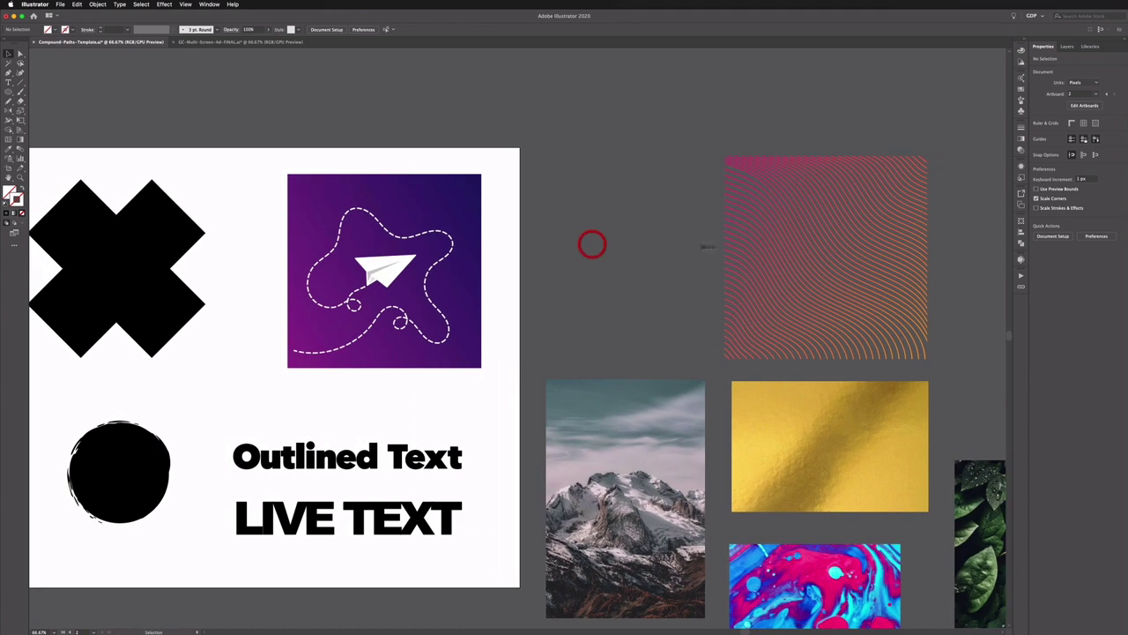
click(798, 246)
drag(802, 251, 607, 249)
key(a)
scroll(608, 249, up, 10)
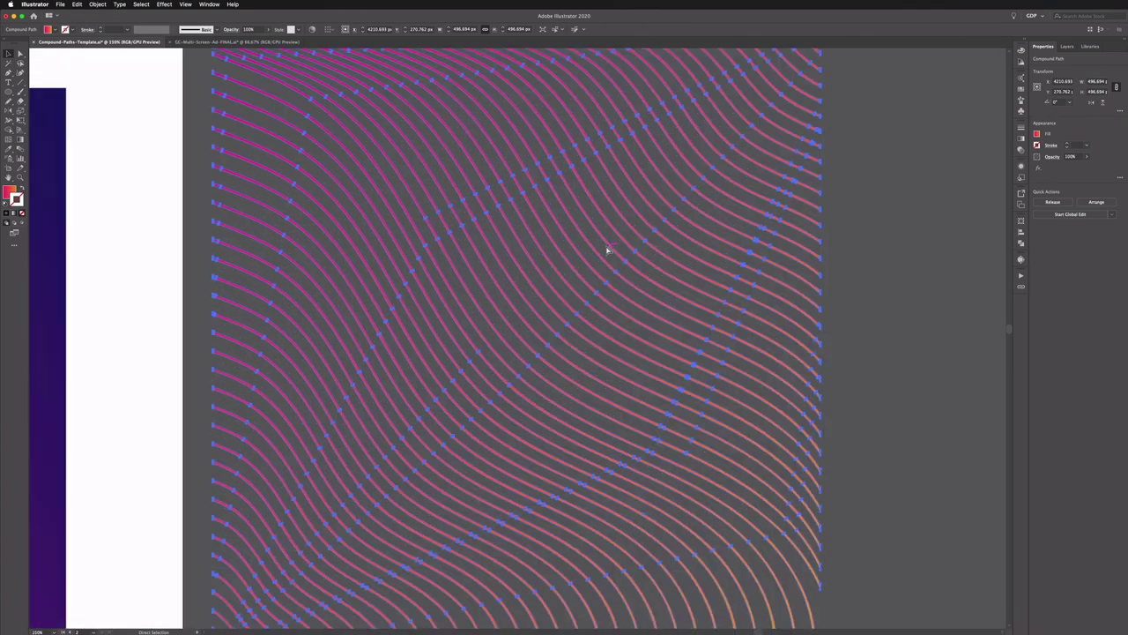
key(super+minus)
key(super+minus)
key(super+minus)
key(super+minus)
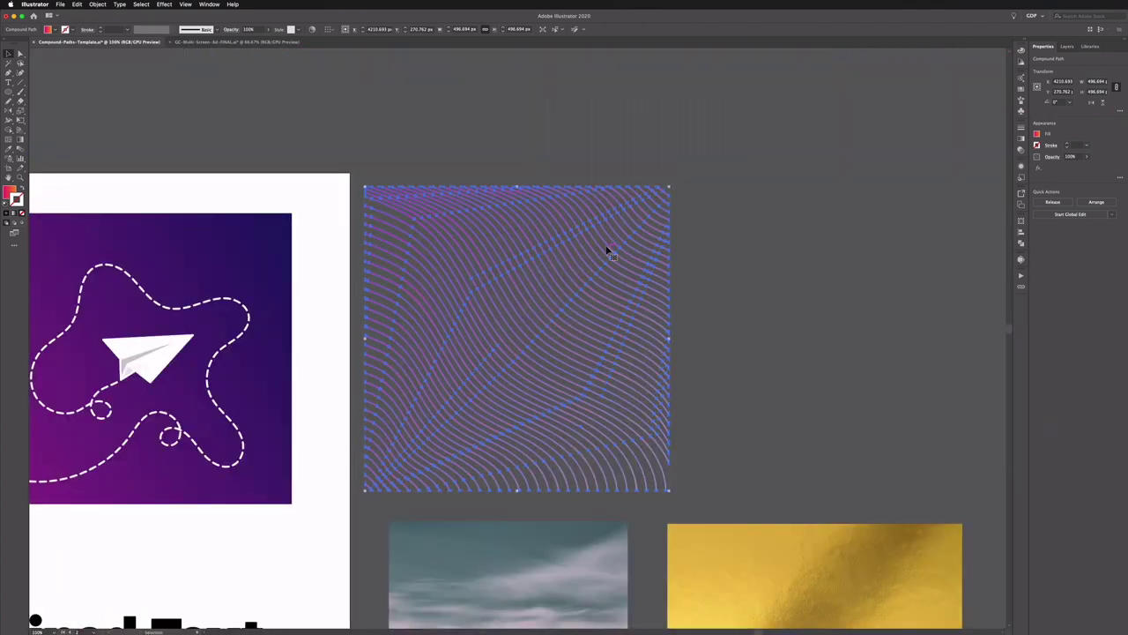
Move the wavy line artwork onto the artboard so it fully overlaps the black X shape, and deselect it
drag(332, 314, 729, 297)
key(v)
mouse_move(844, 303)
mouse_down()
mouse_move(155, 313)
mouse_move(406, 328)
mouse_up()
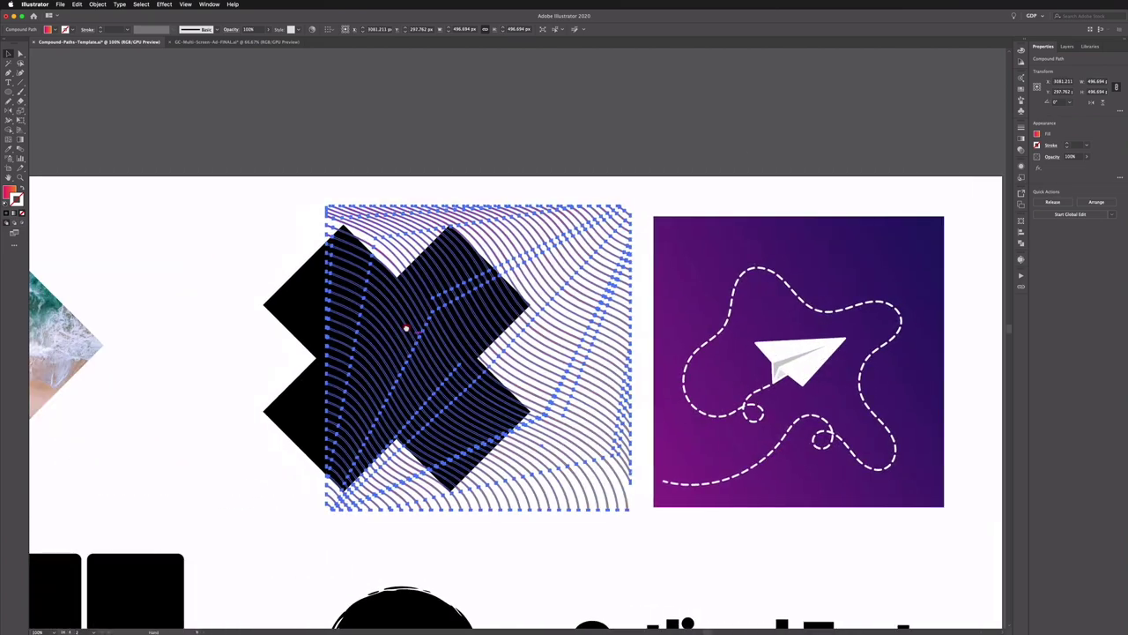
key(super+shift+a)
drag(385, 229, 308, 232)
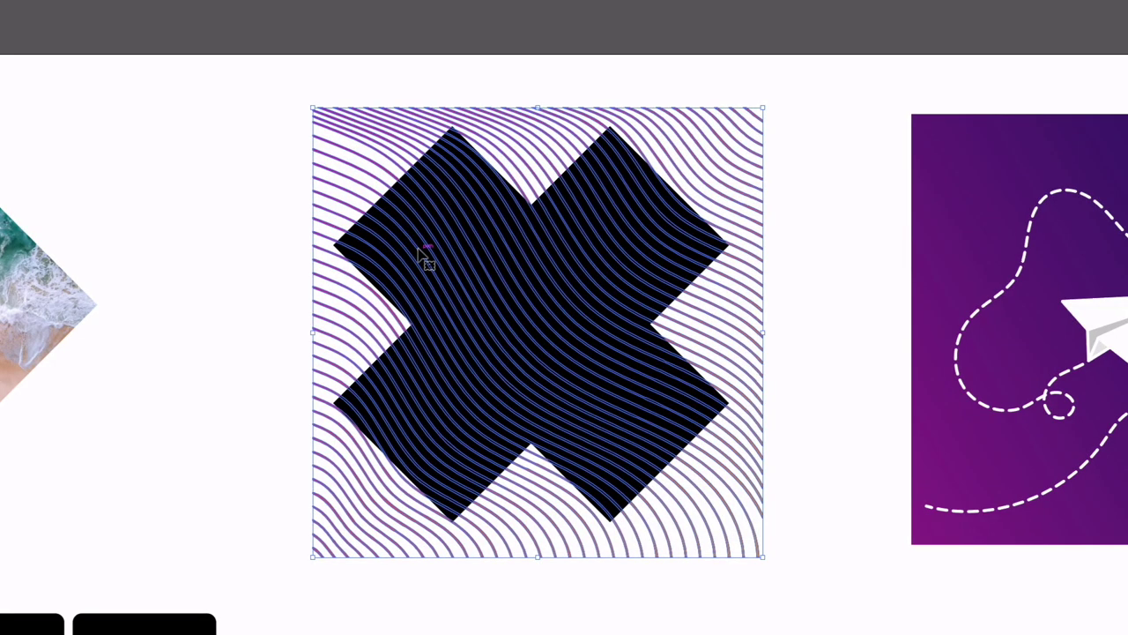
click(271, 200)
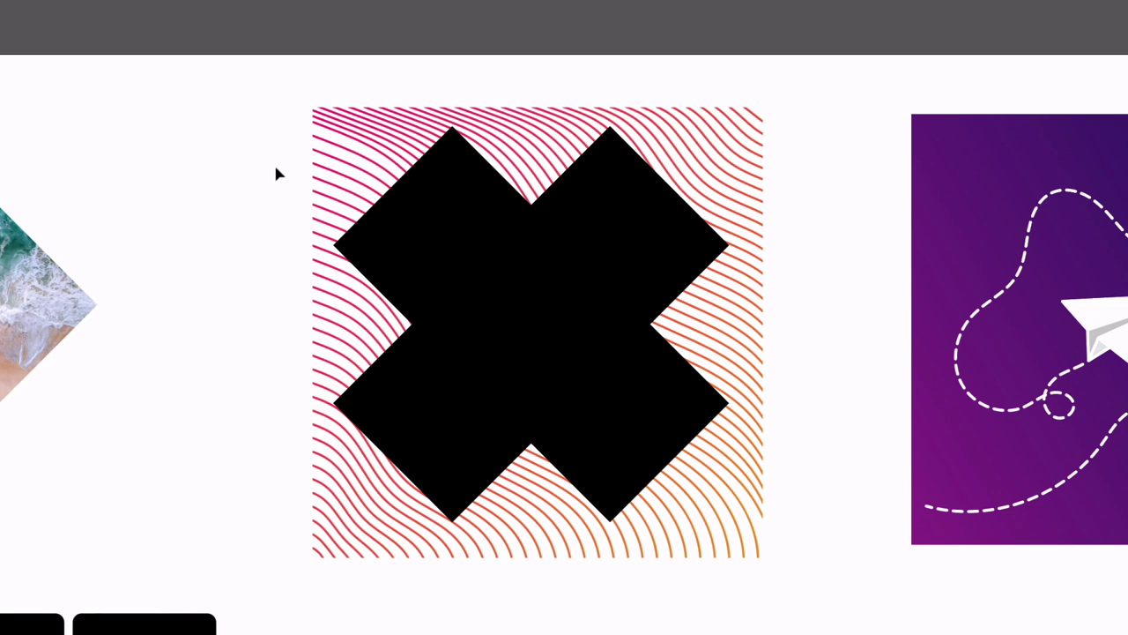
Select the black X shape together with the wavy lines and make a clipping mask from them
drag(277, 174, 411, 284)
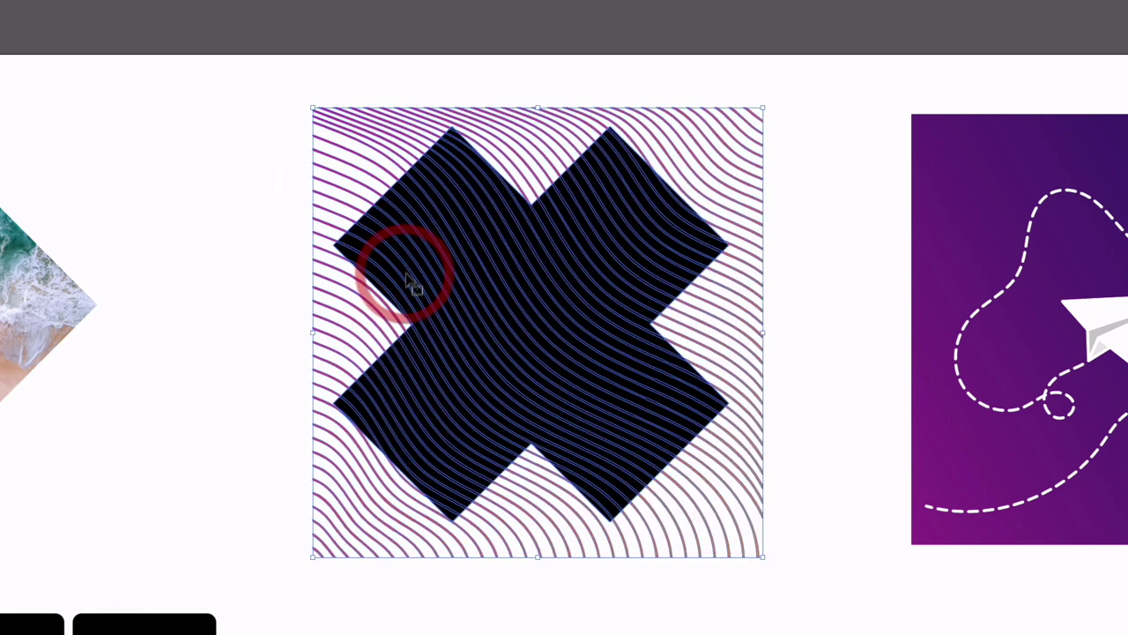
click(403, 219)
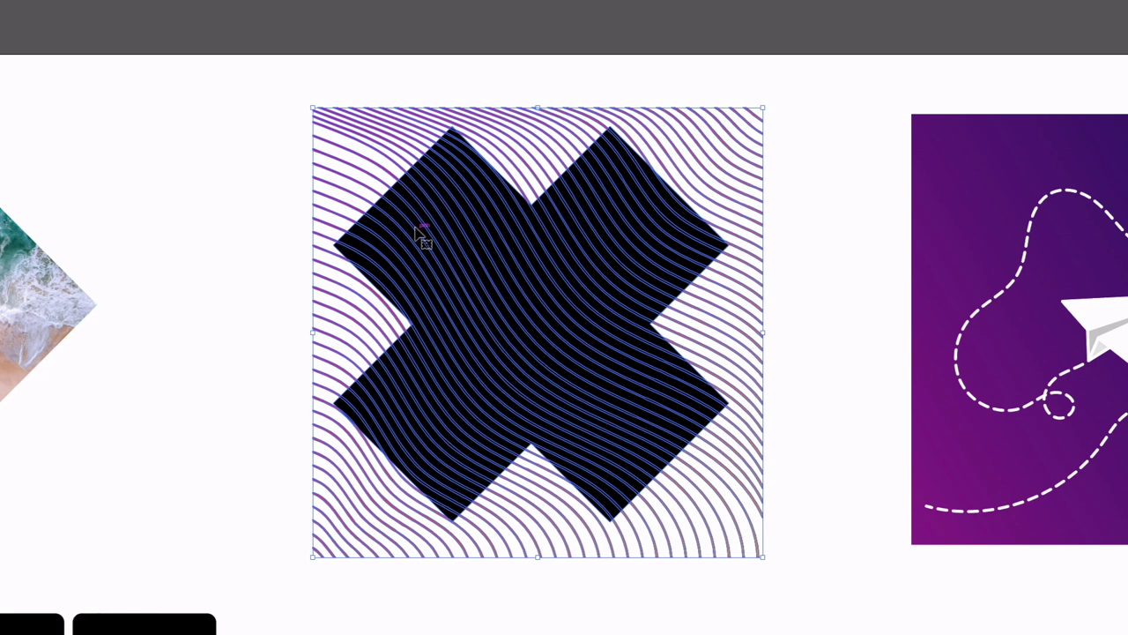
right_click(421, 231)
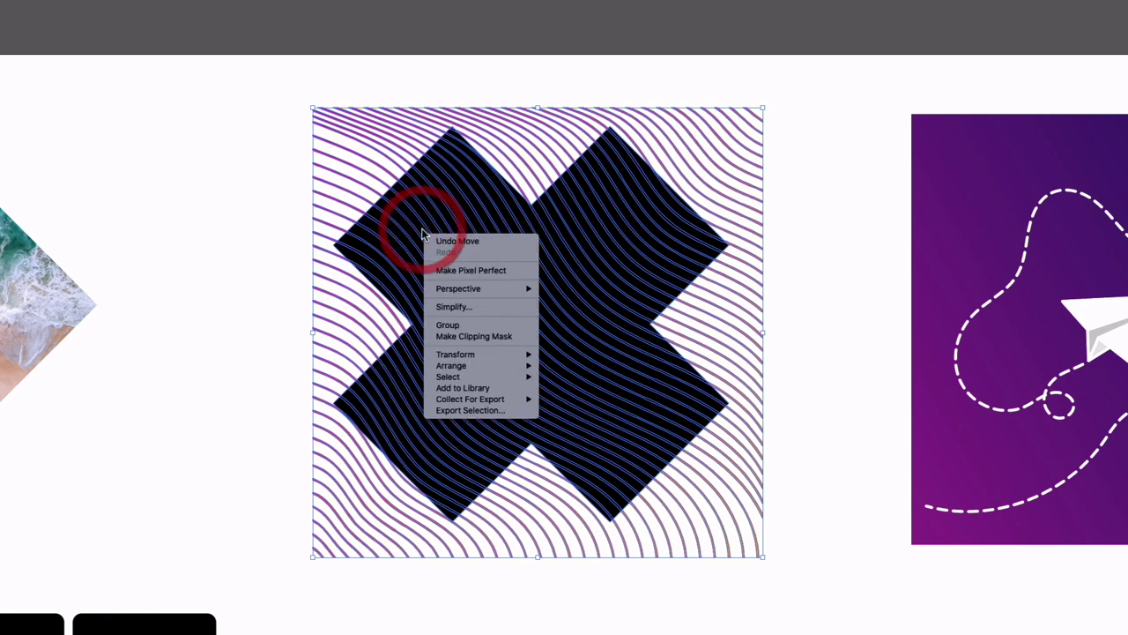
click(441, 331)
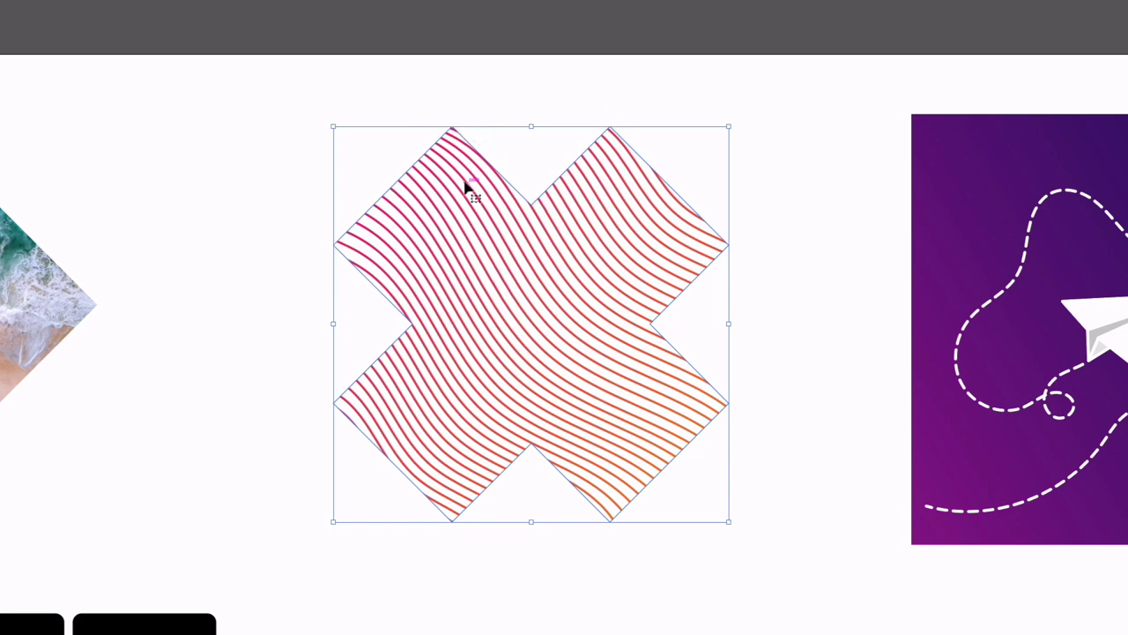
Isolate the X-shaped clip group to view the full wavy line artwork inside it, and leave isolation mode
double_click(465, 182)
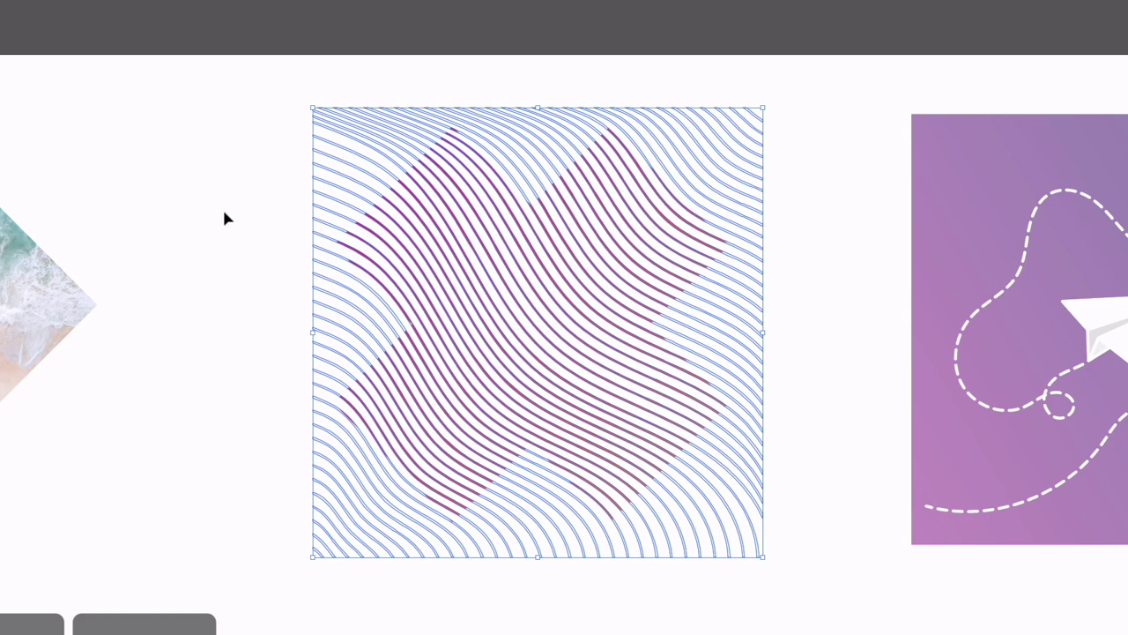
click(256, 192)
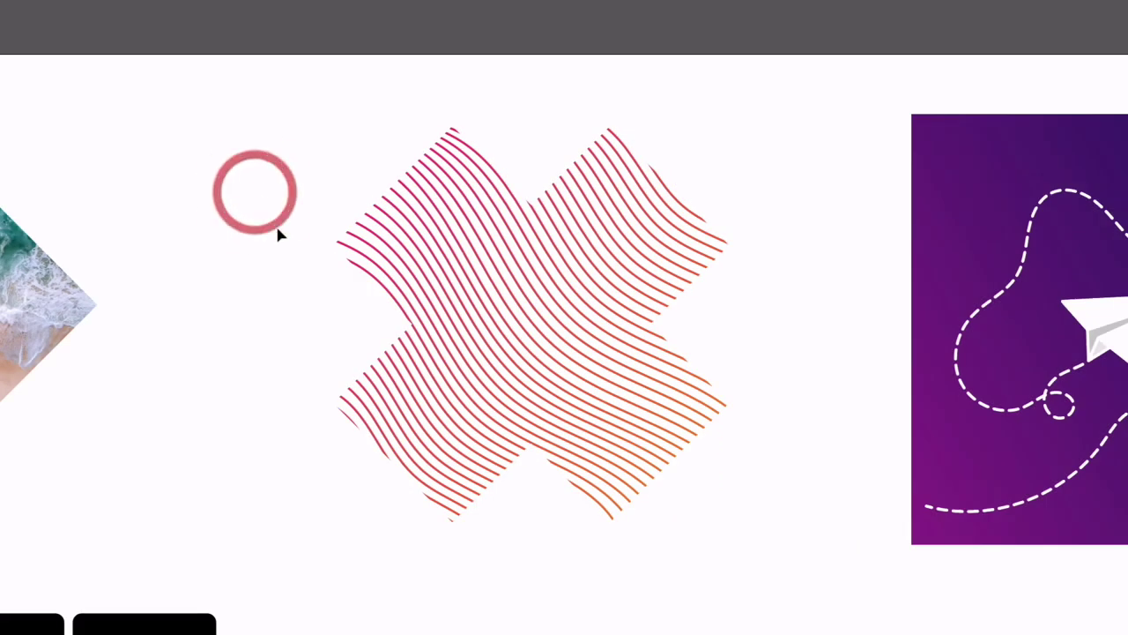
Release the clipping mask of the X-shaped clip group and deselect everything
click(346, 258)
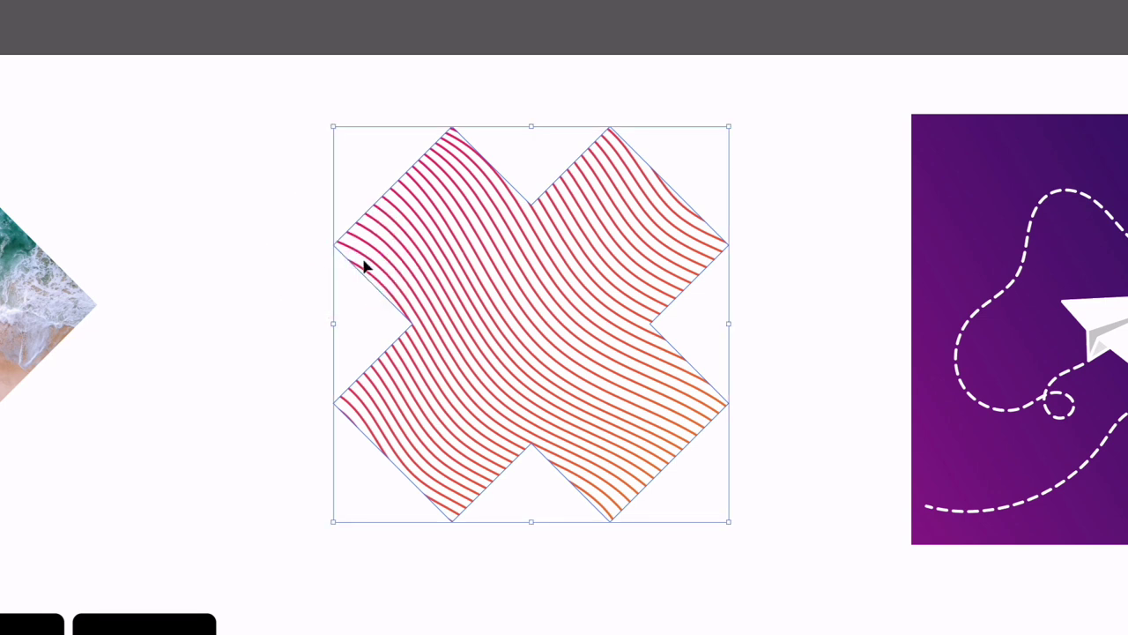
click(145, 6)
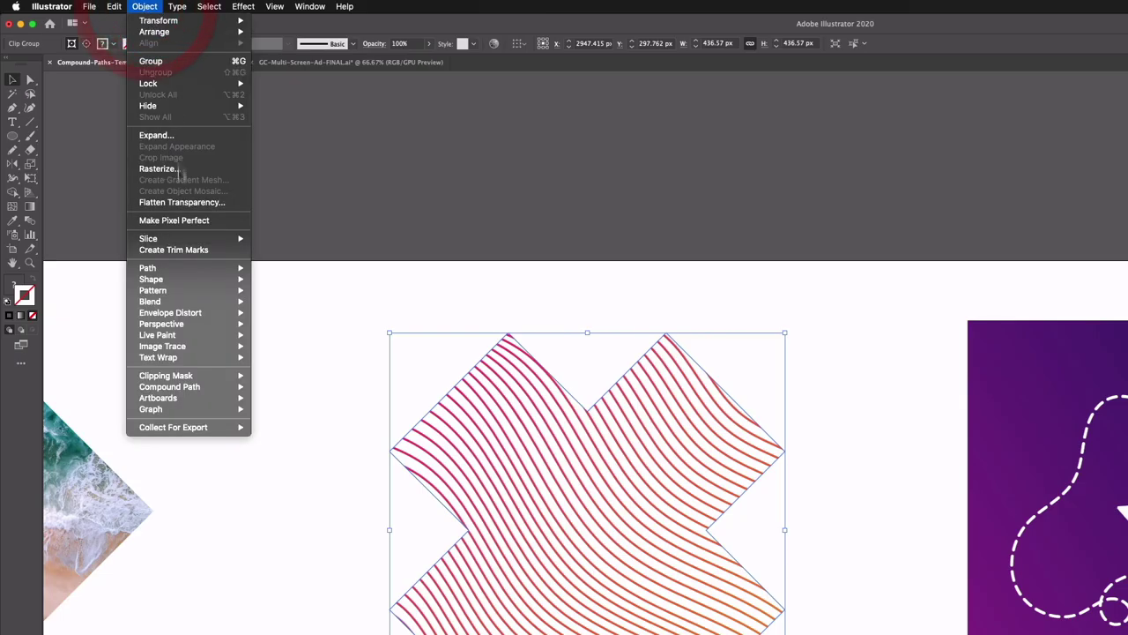
mouse_move(195, 377)
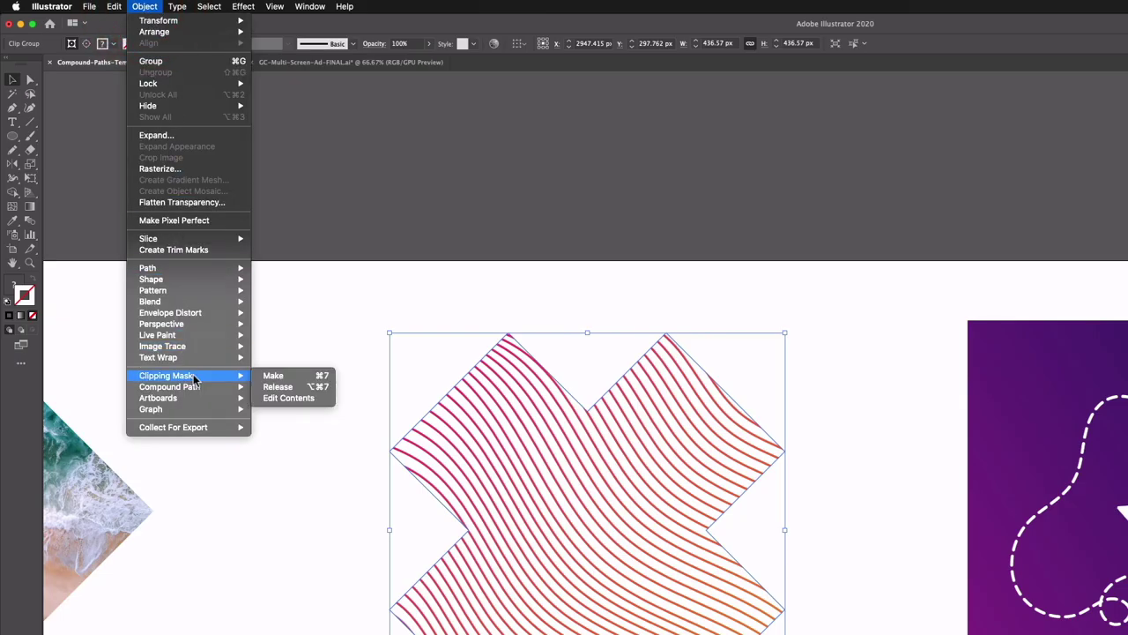
click(278, 387)
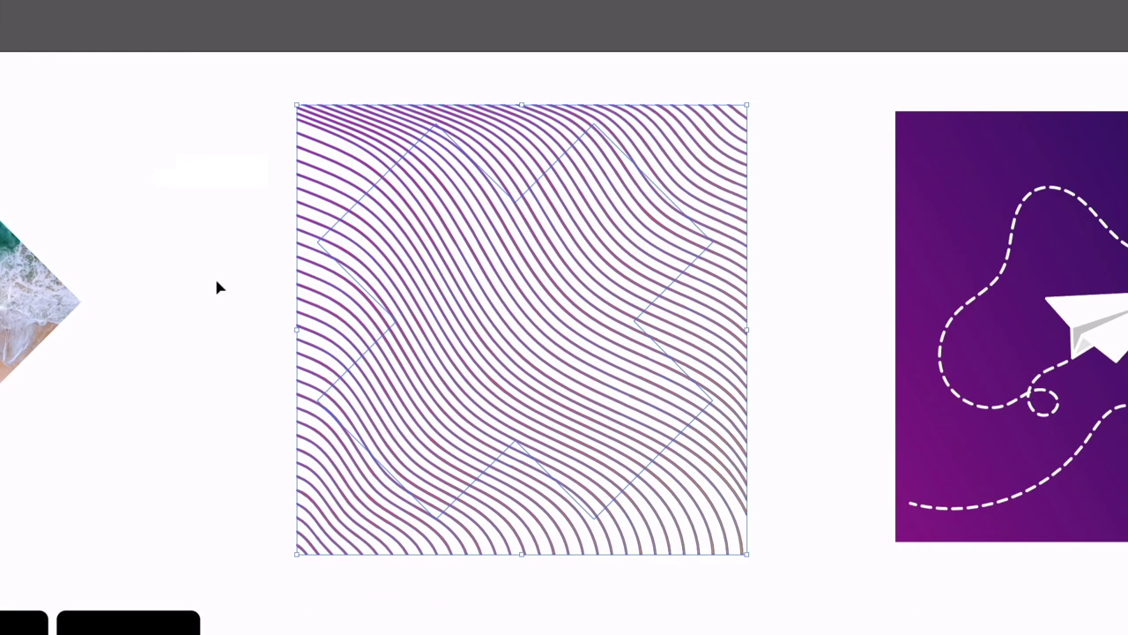
click(228, 191)
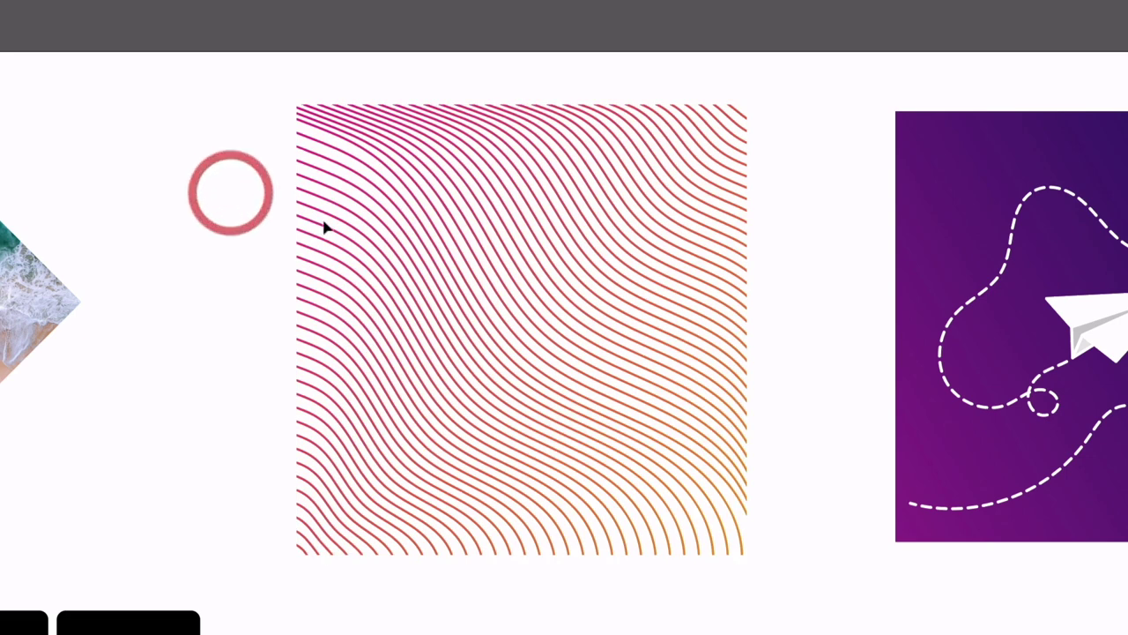
Select the unfilled X path together with the wavy lines and make them into a clipping mask again
click(335, 226)
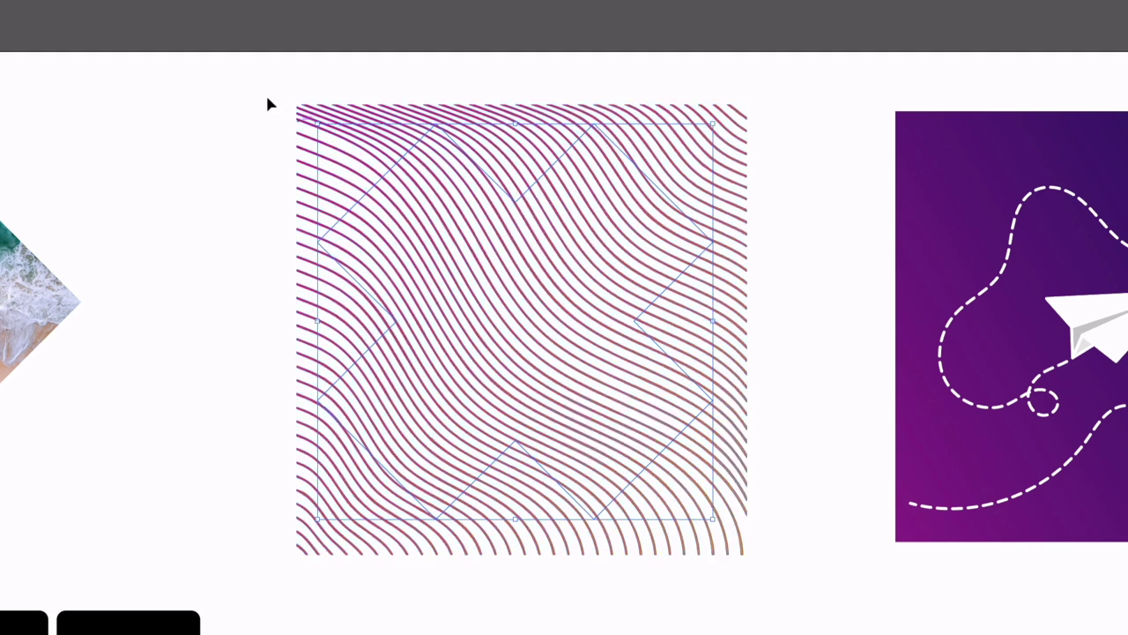
click(412, 273)
right_click(349, 219)
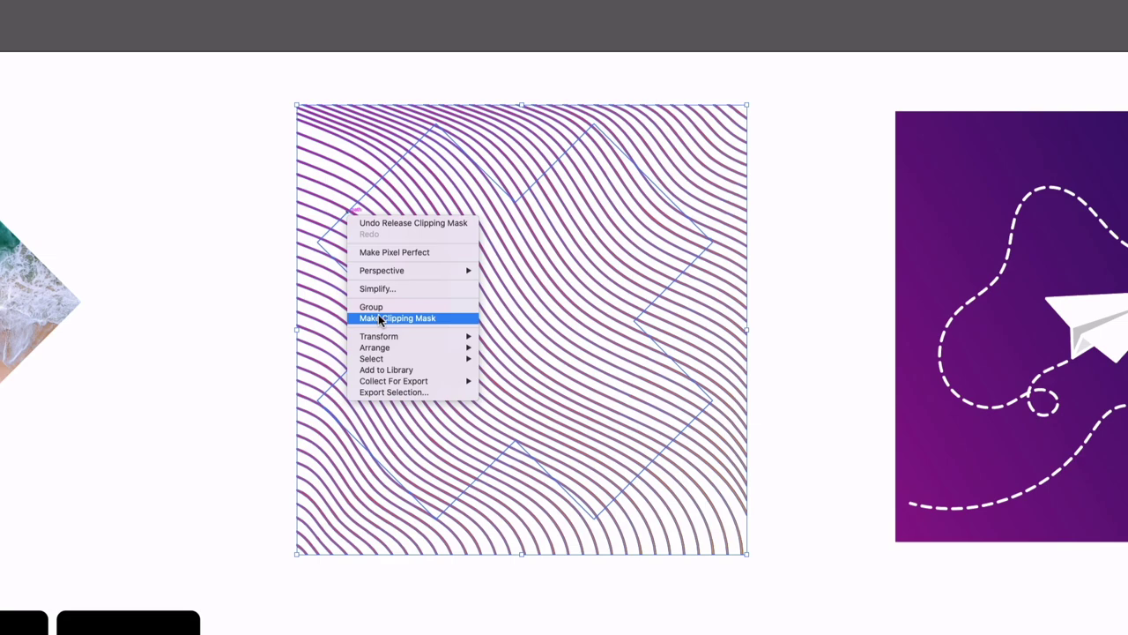
click(379, 318)
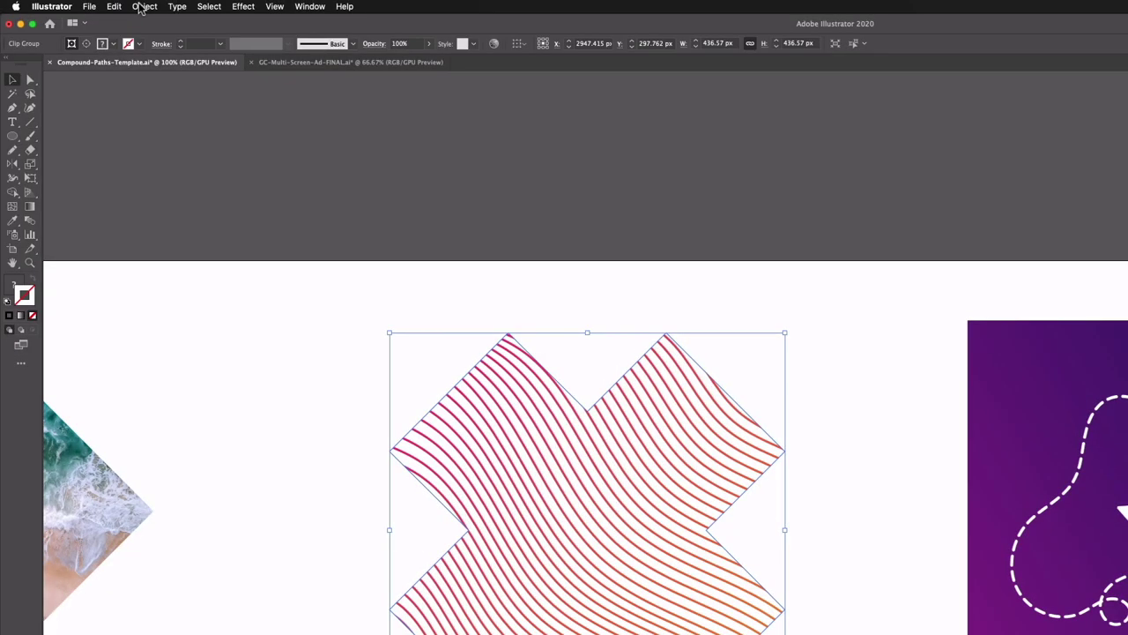
Edit the contents of the X-shaped clipping mask and shift the artwork slightly to the left and down
click(141, 7)
mouse_move(186, 376)
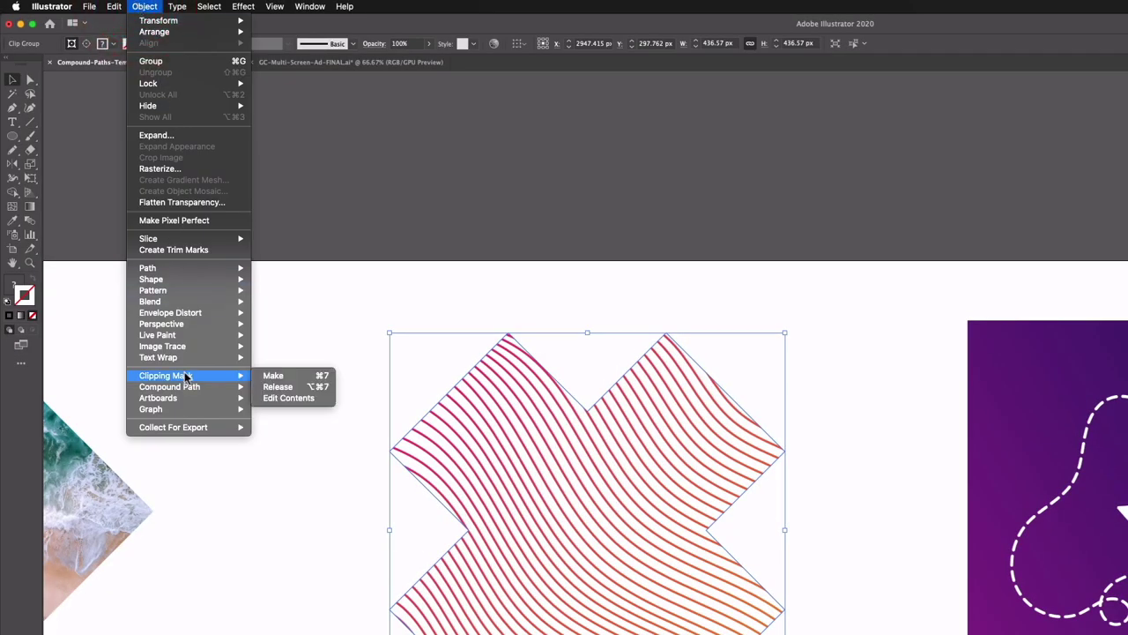
click(291, 398)
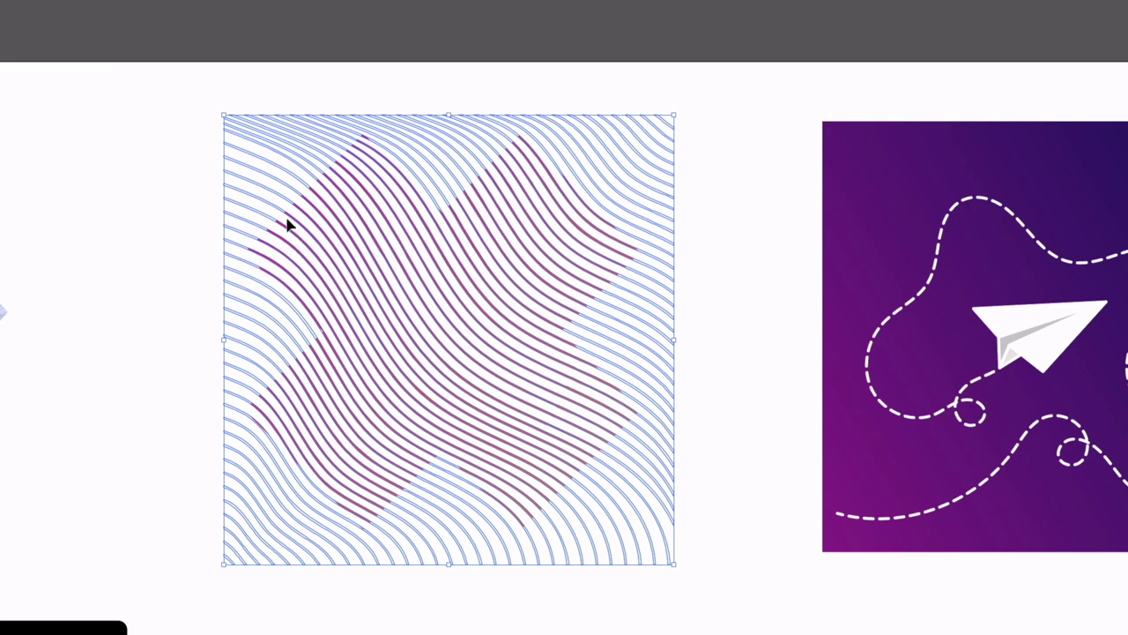
drag(333, 251, 308, 268)
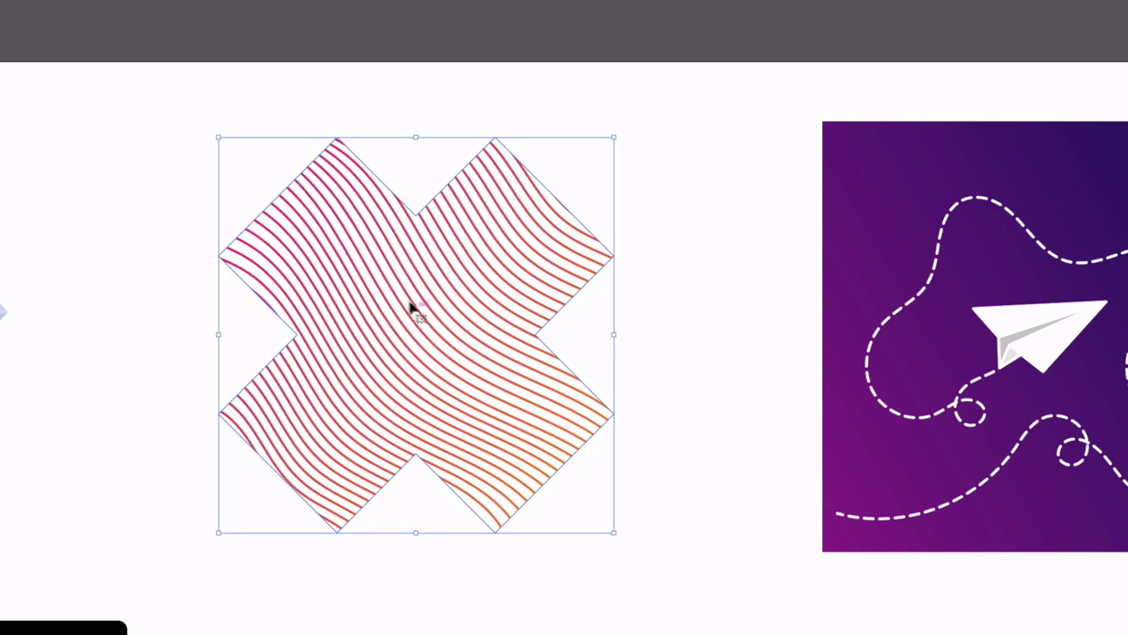
Isolate the X-shaped clip group, select its clipping path, and fill the path with black
double_click(267, 208)
click(267, 207)
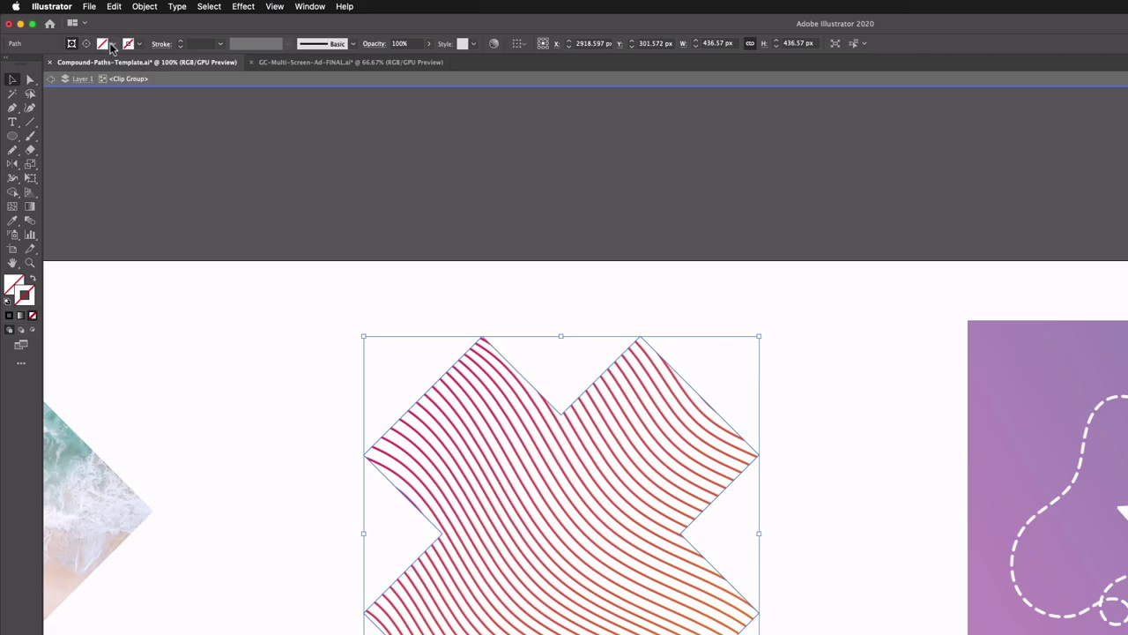
click(128, 43)
click(32, 68)
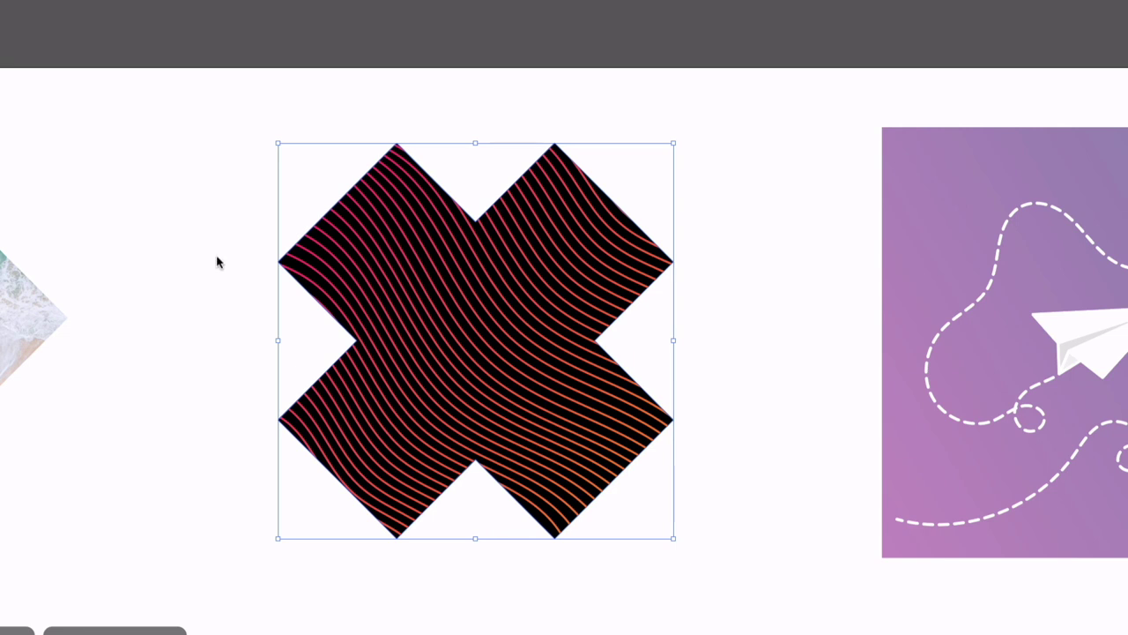
Give the X-shaped clipping path a 6 pt orange stroke and leave isolation mode
click(218, 231)
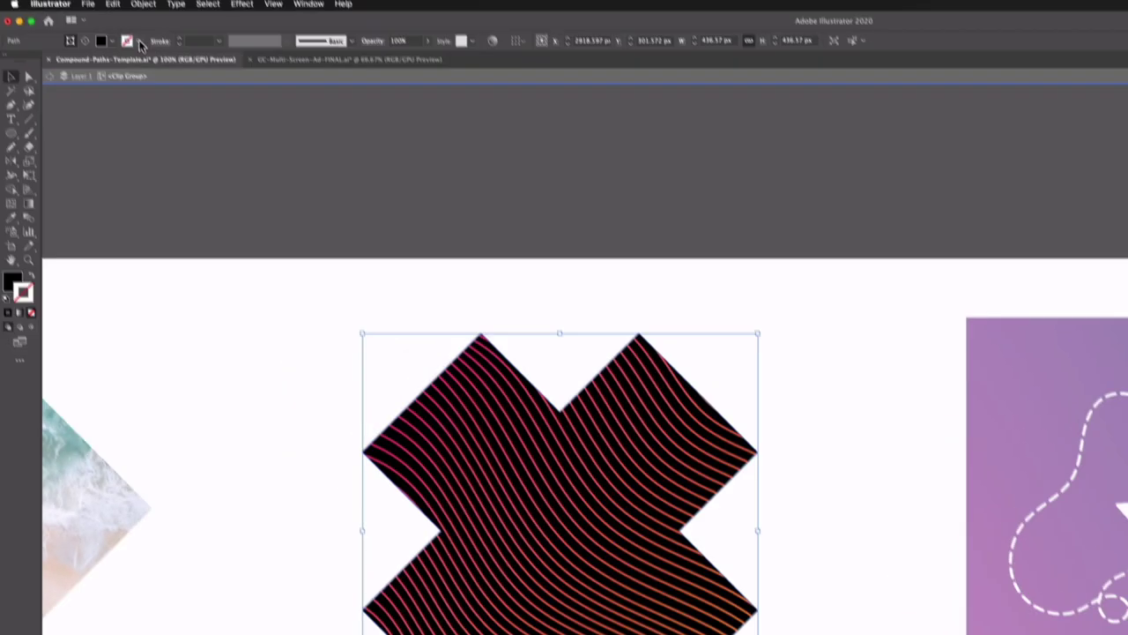
click(128, 43)
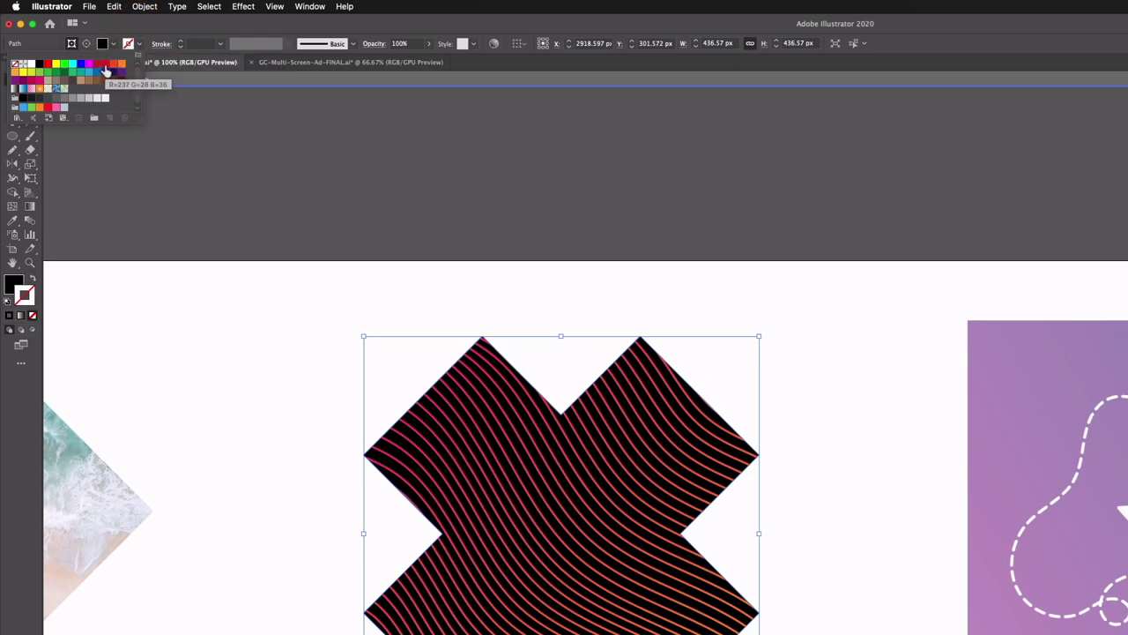
click(105, 68)
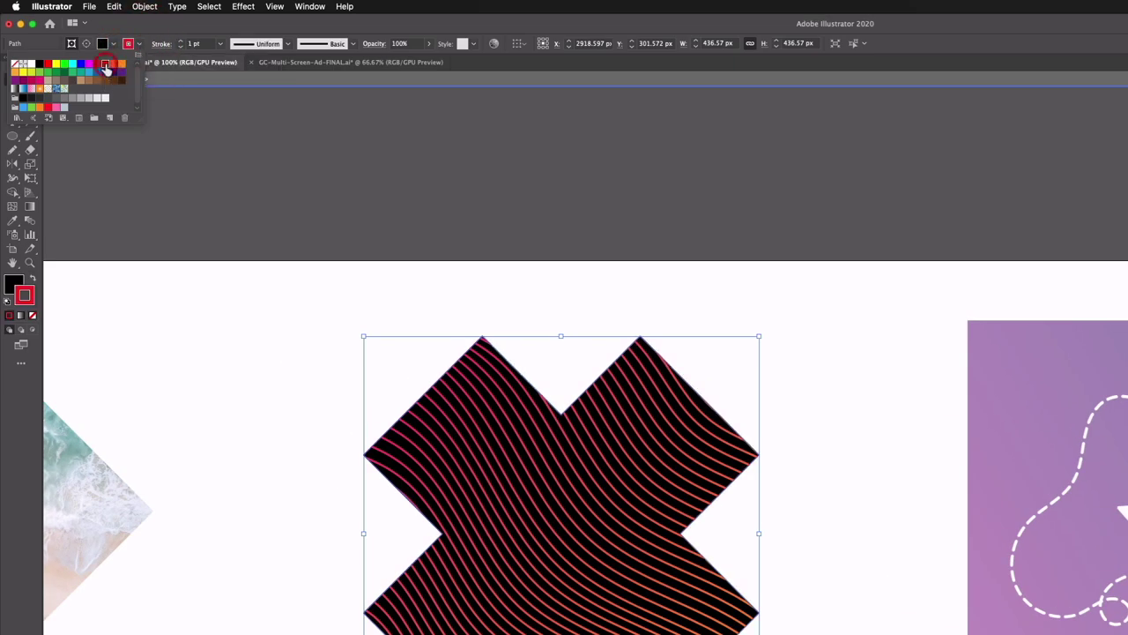
shift+click(180, 40)
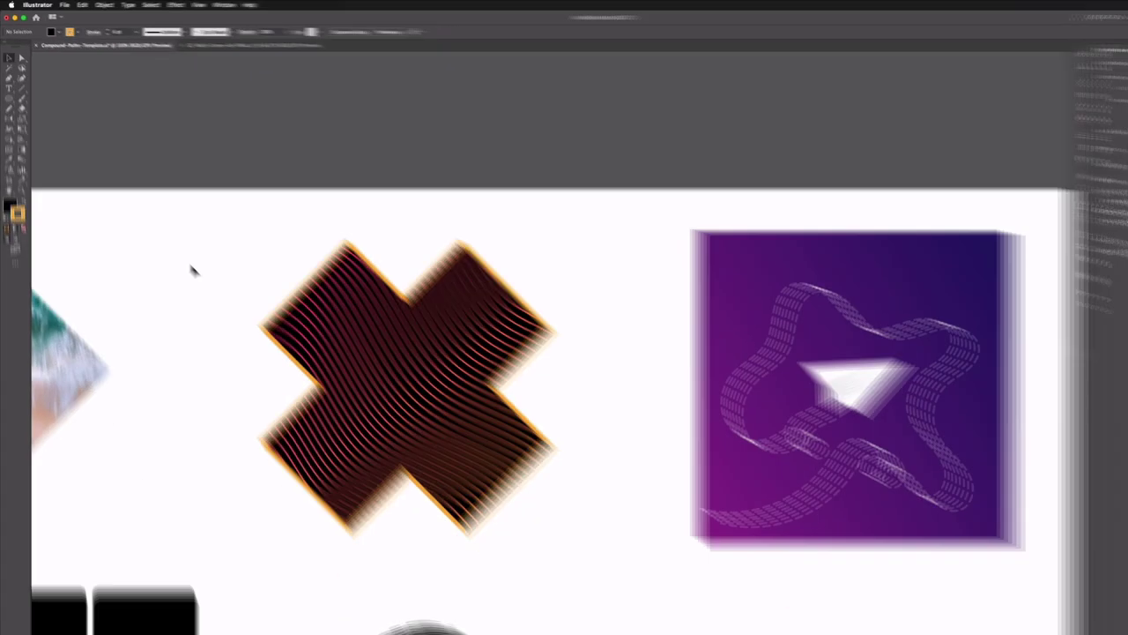
Examine how the paper plane artwork is built by selecting its gradient background, dashed trail and individual plane pieces
scroll(601, 419, right, 5)
scroll(603, 424, right, 3)
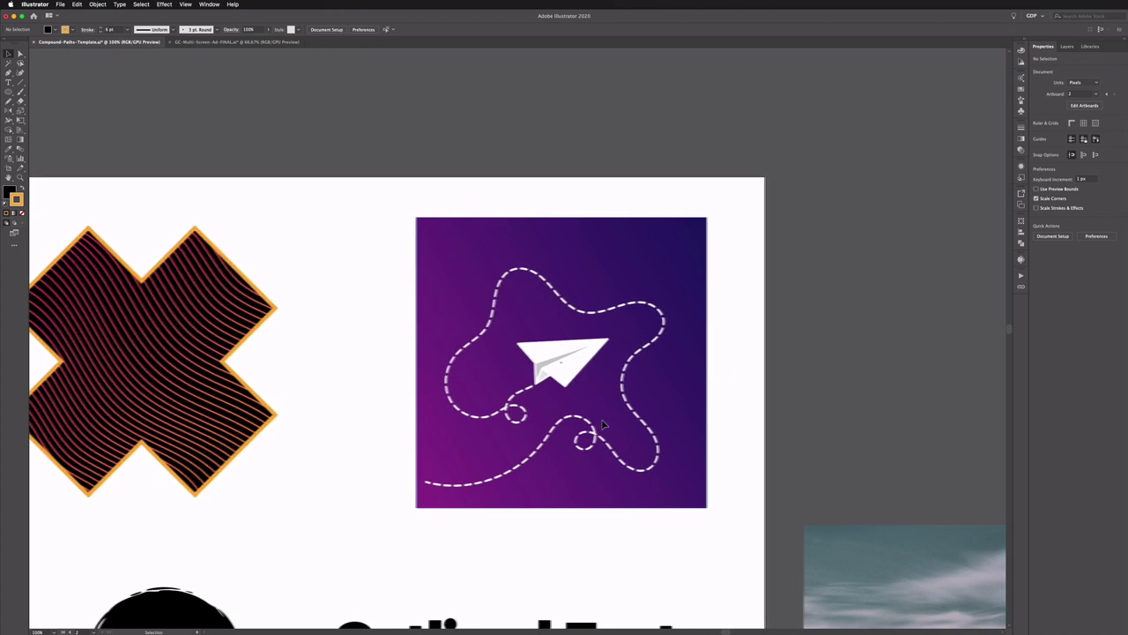
click(518, 235)
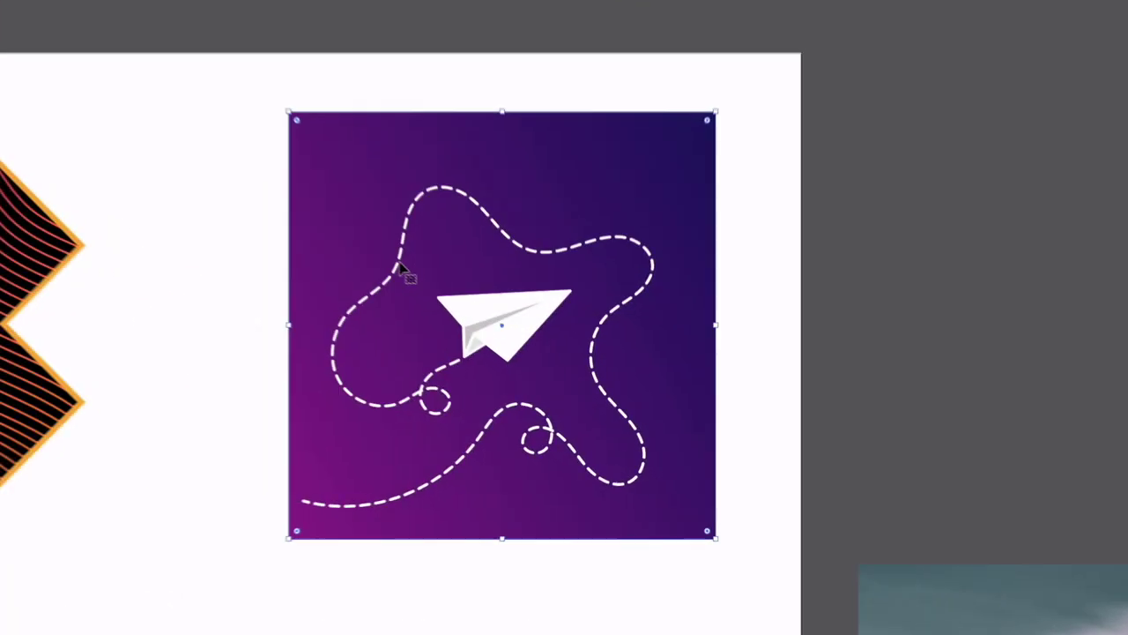
click(395, 262)
click(465, 304)
click(504, 342)
click(461, 338)
click(273, 304)
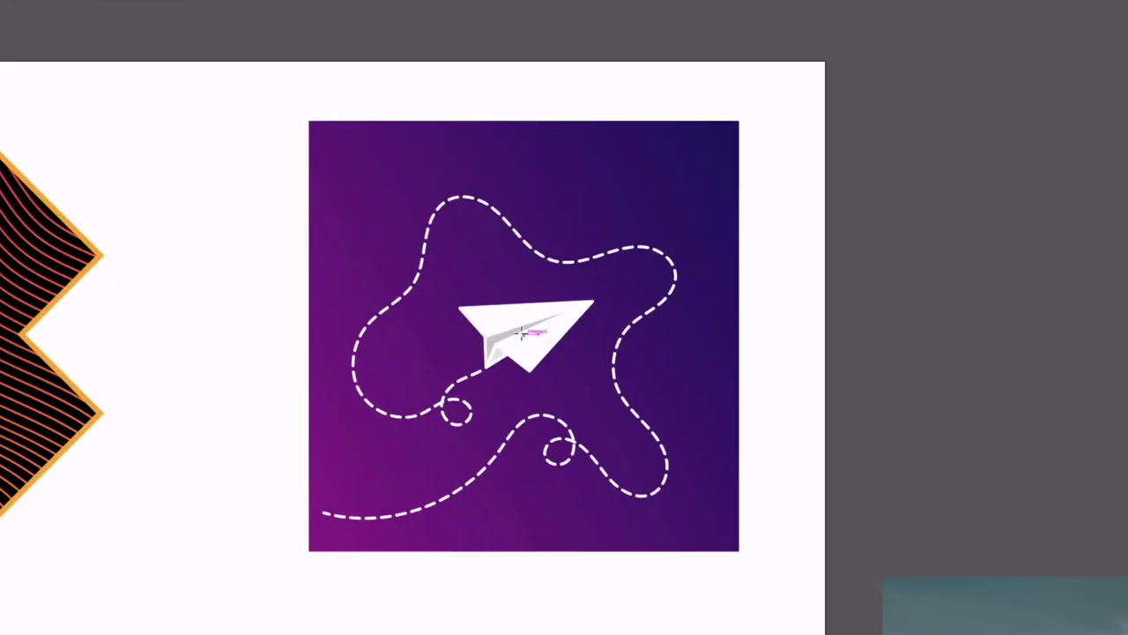
Draw a circle centred over the paper plane artwork and make it a clipping mask for all the artwork beneath
drag(526, 332, 597, 470)
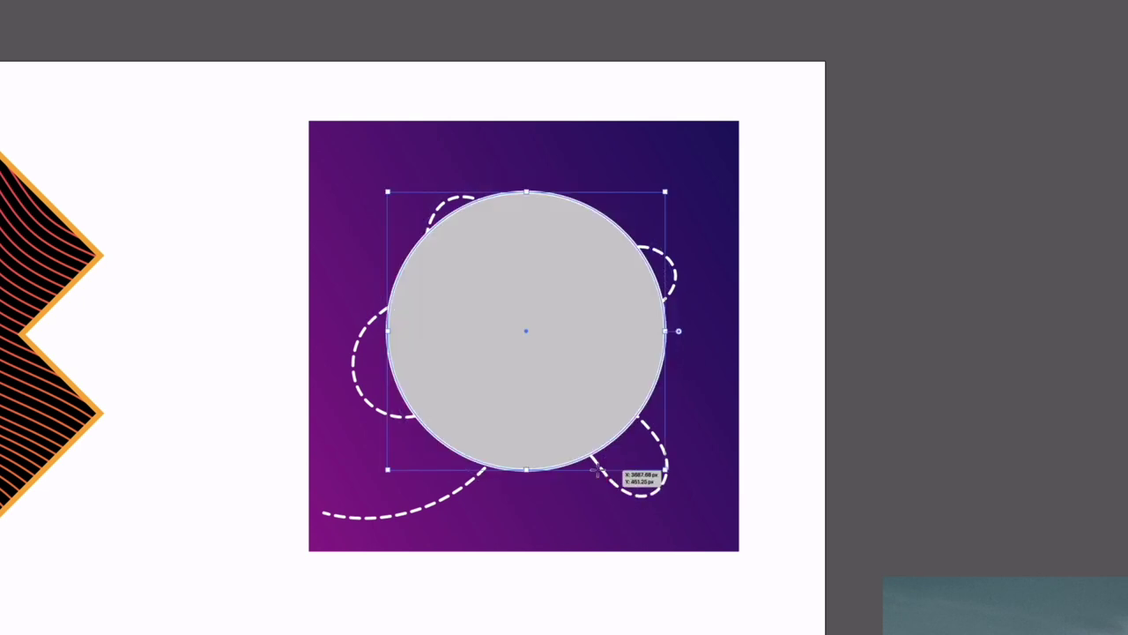
click(272, 137)
drag(272, 137, 731, 516)
right_click(730, 517)
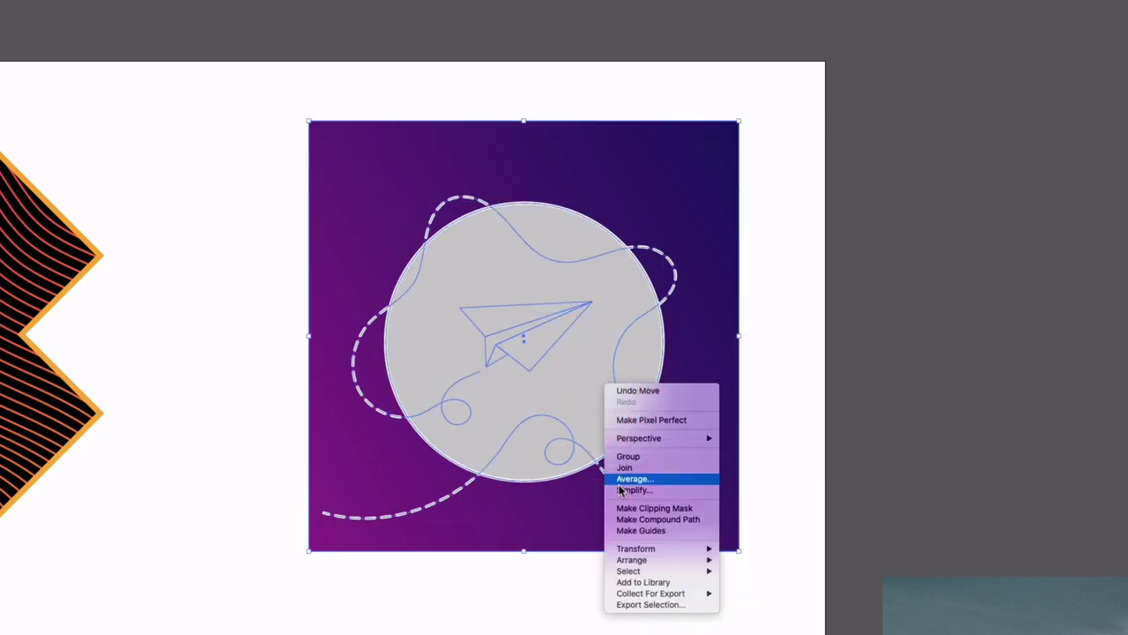
click(653, 509)
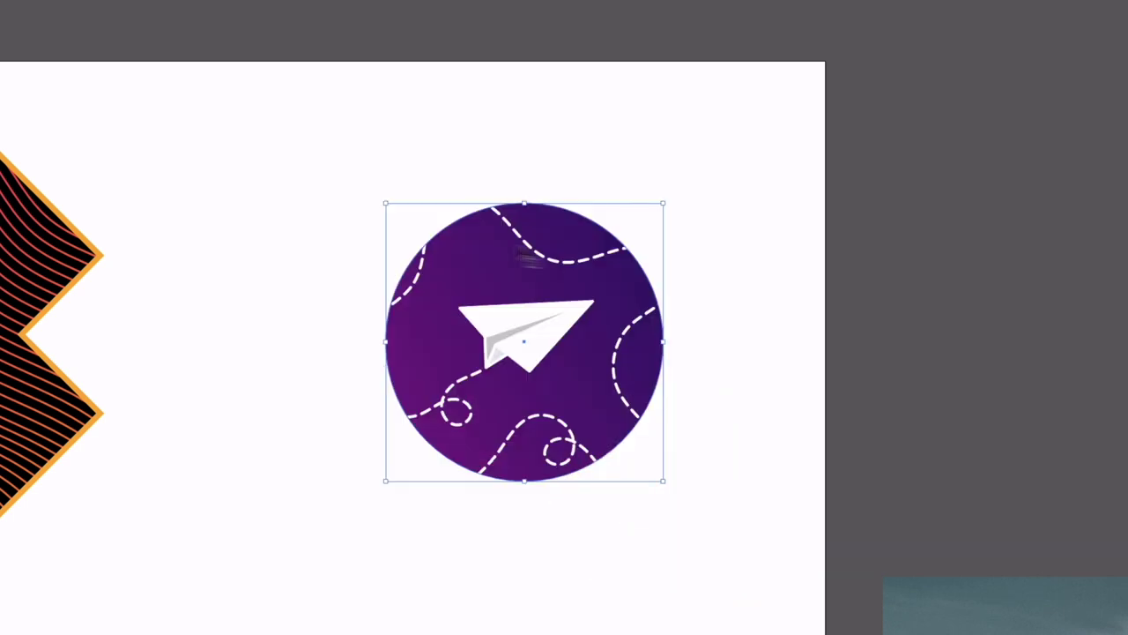
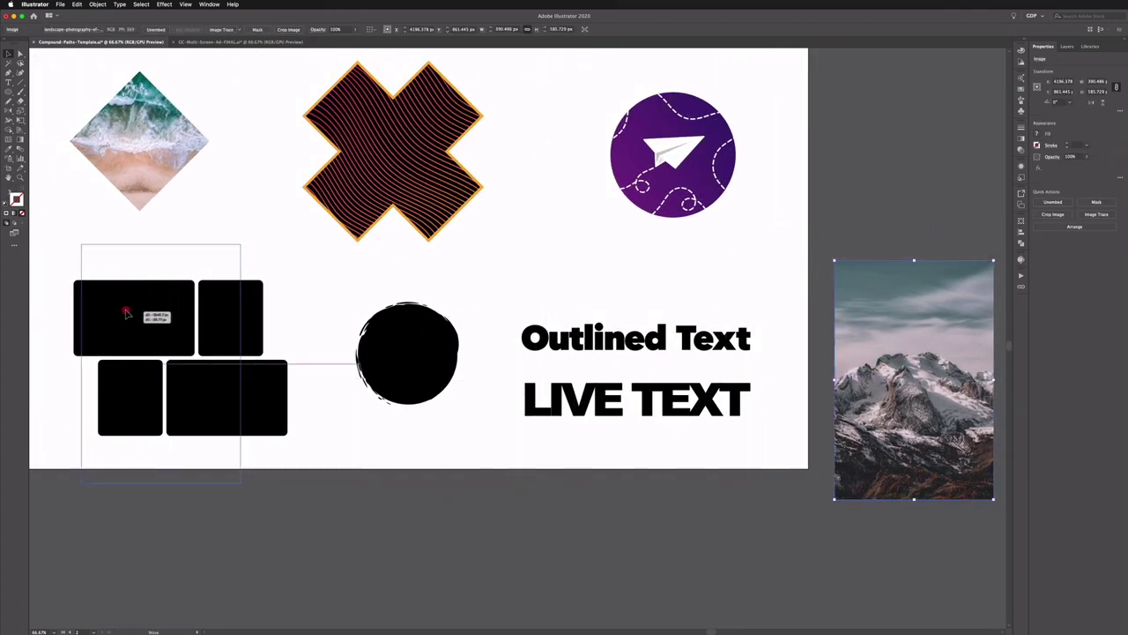
Position the mountain photo behind the four rounded black rectangles, scaled so that it spans all of them
drag(231, 359, 289, 356)
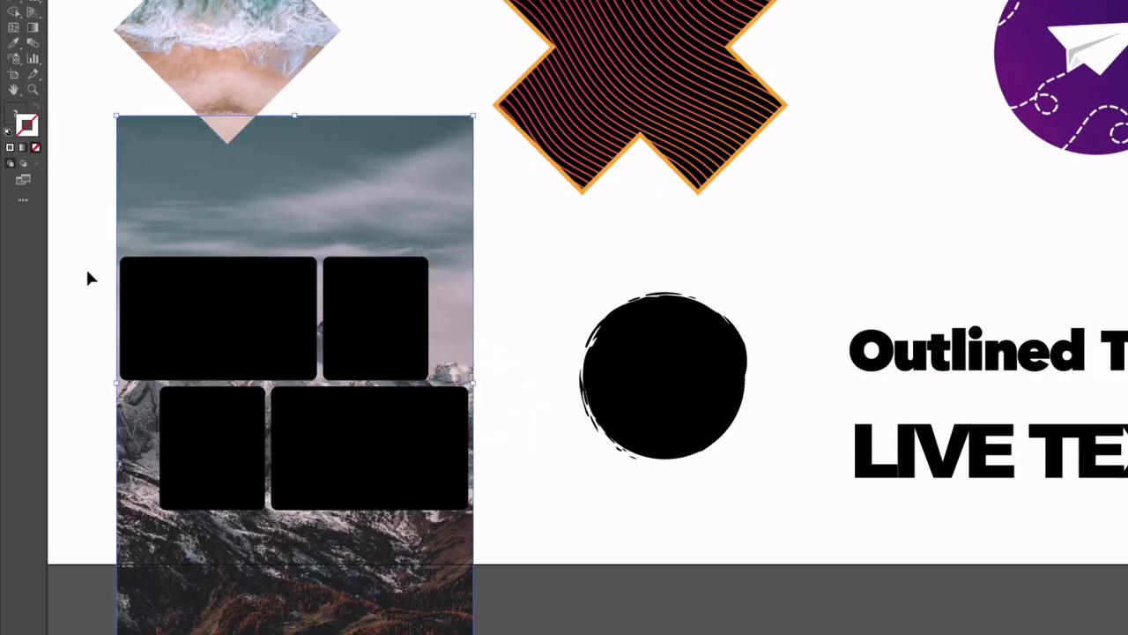
Try to make a clipping mask from the four separate rectangles and the mountain photo, and undo it
drag(87, 270, 397, 469)
right_click(406, 465)
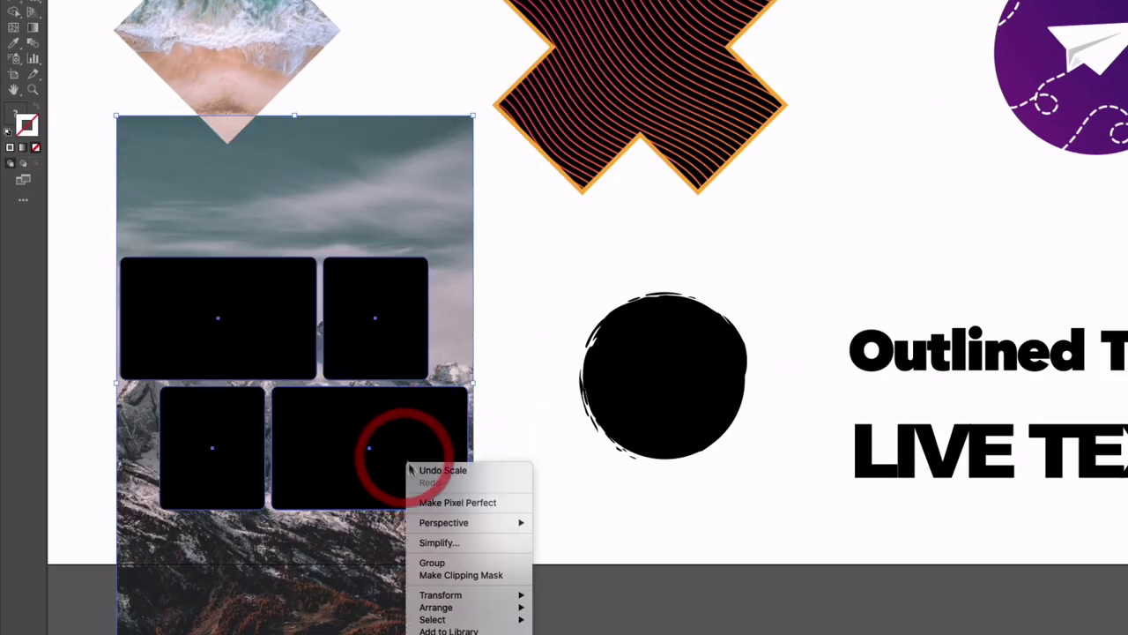
click(443, 575)
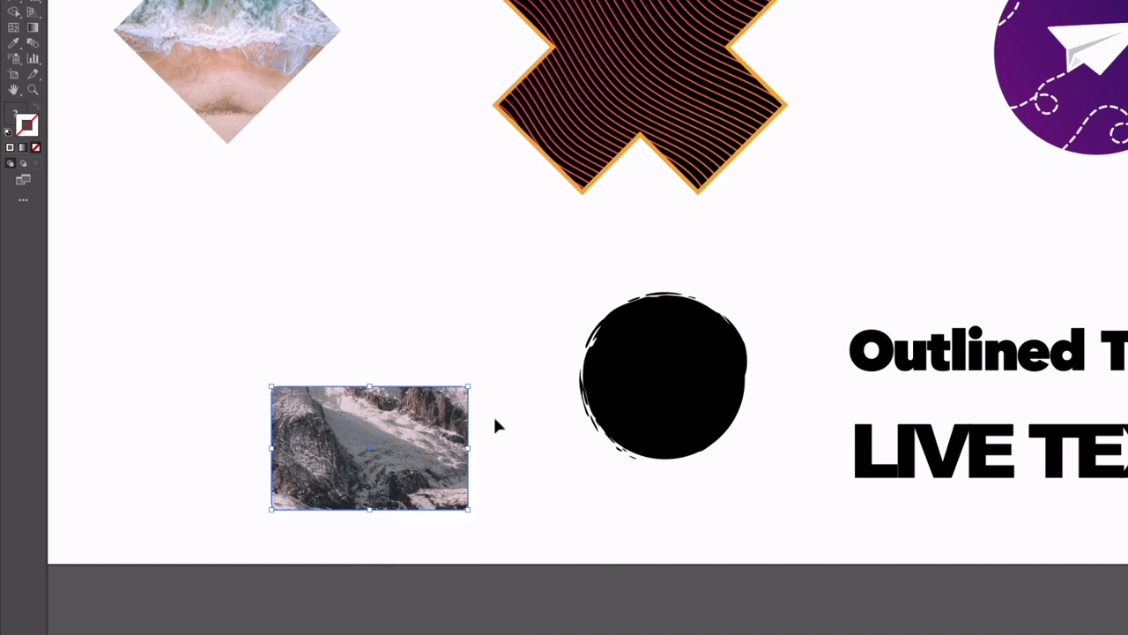
key(ctrl+alt+7)
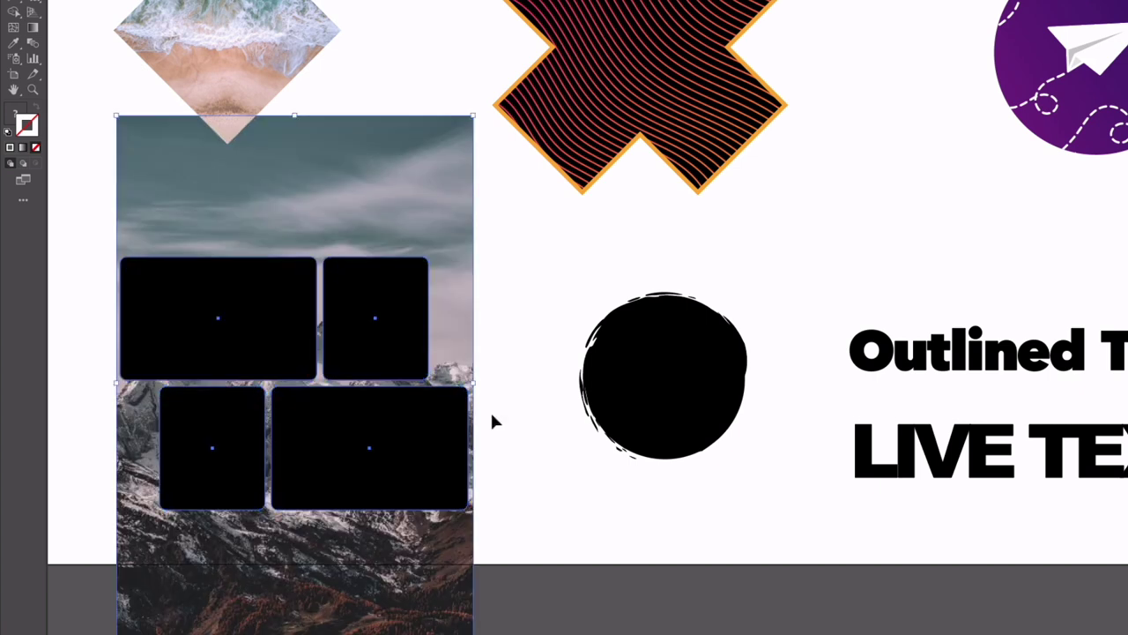
Select the four rounded black rectangles without the mountain photo and make them a compound path
click(660, 431)
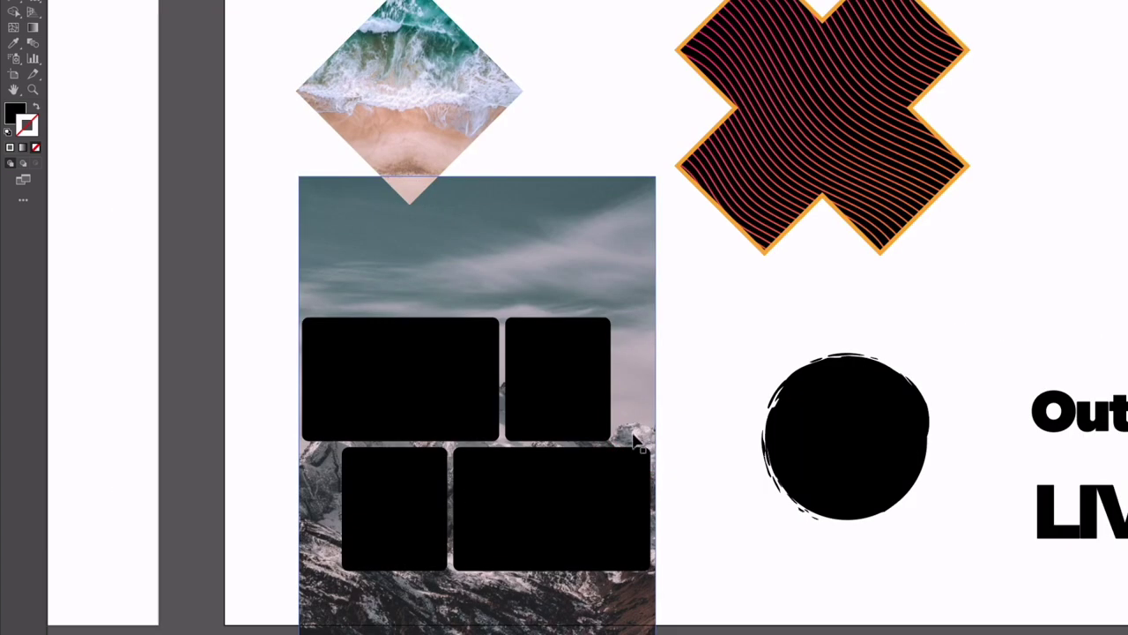
click(252, 380)
click(514, 478)
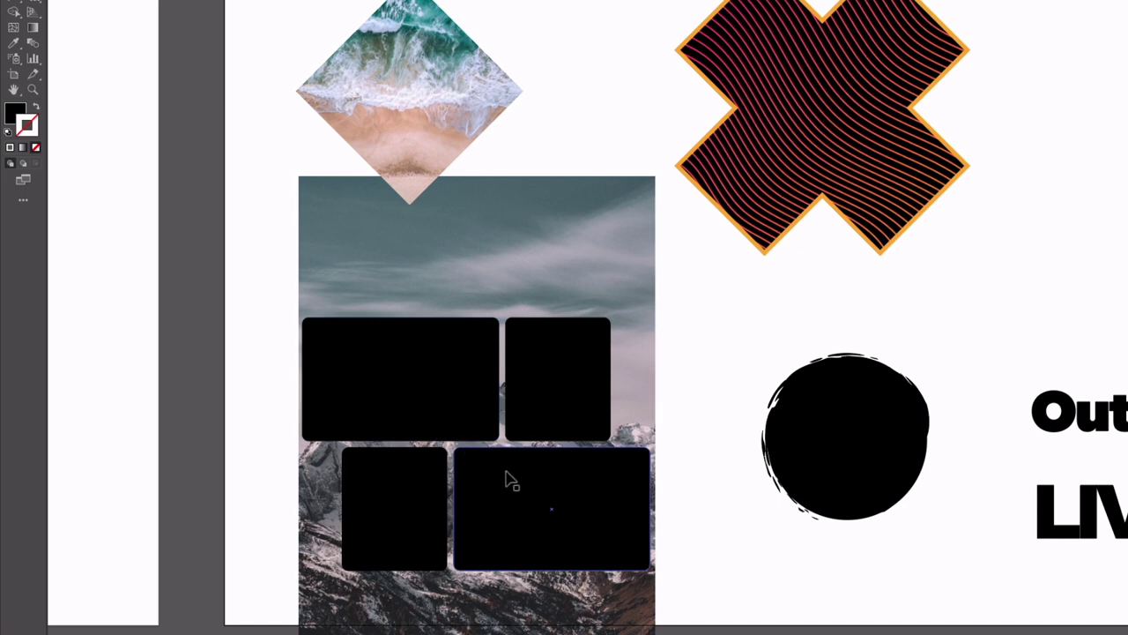
click(503, 469)
shift+click(534, 424)
shift+click(455, 406)
shift+click(414, 453)
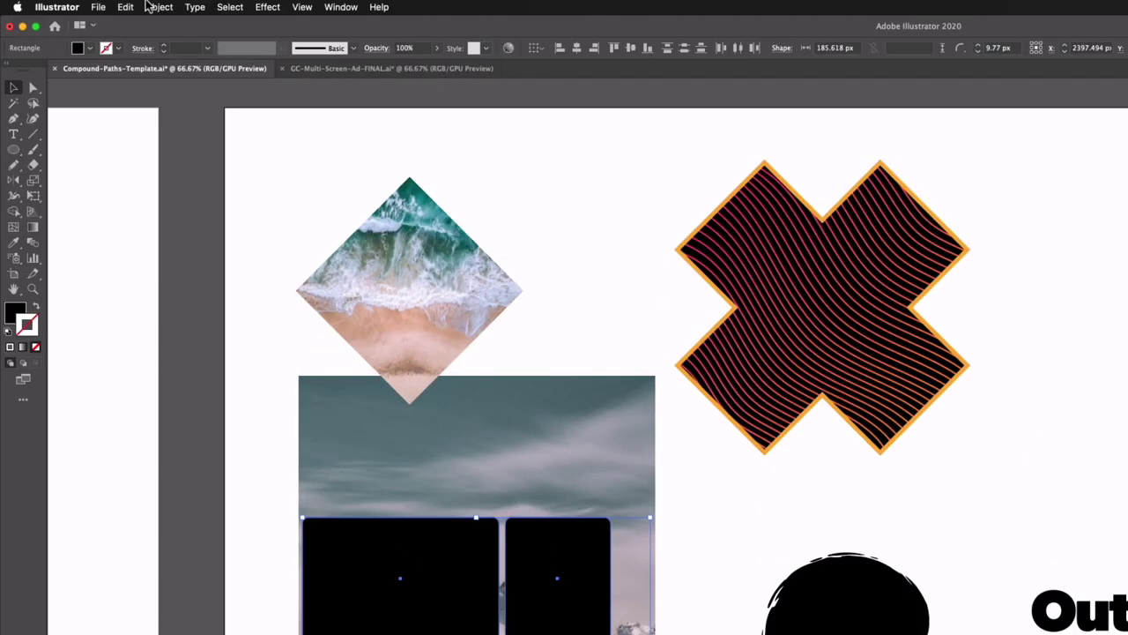
click(152, 7)
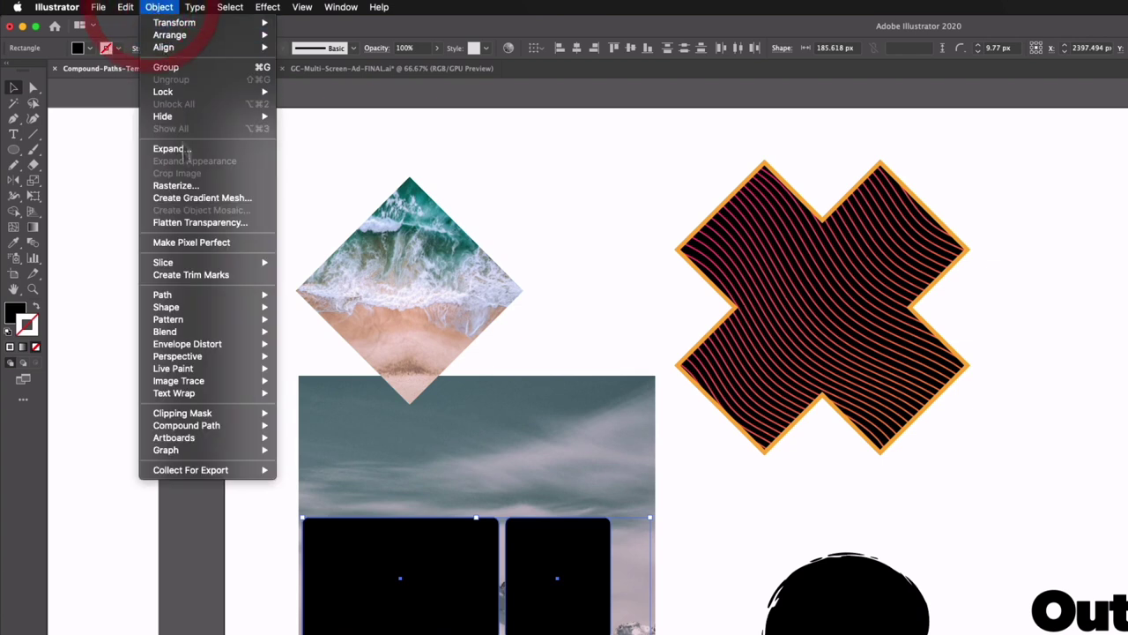
mouse_move(209, 427)
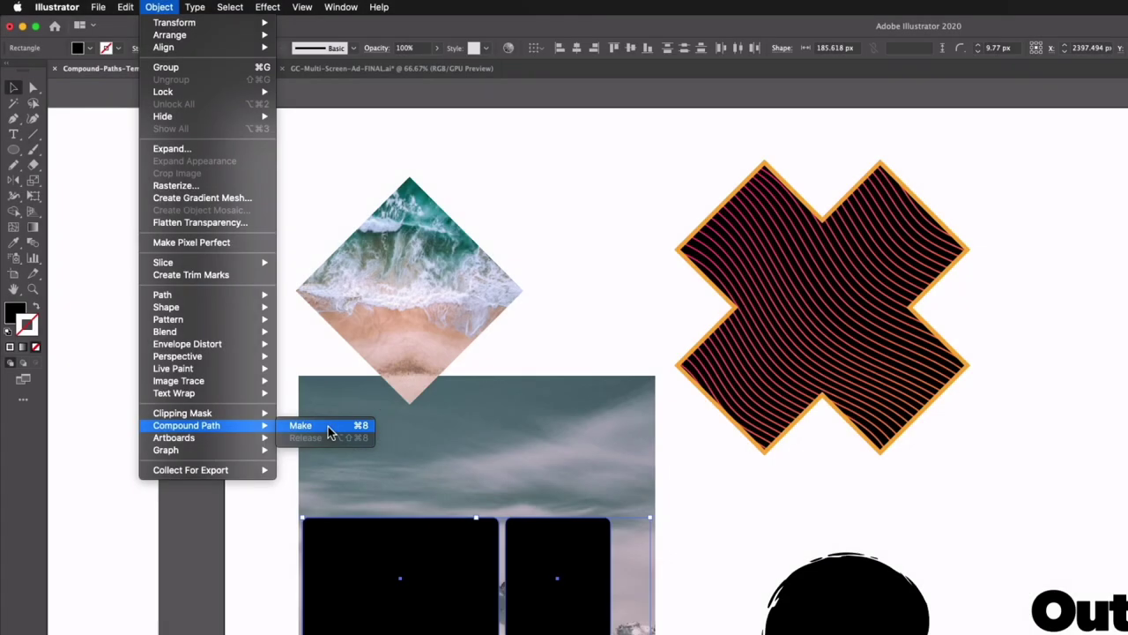
click(328, 432)
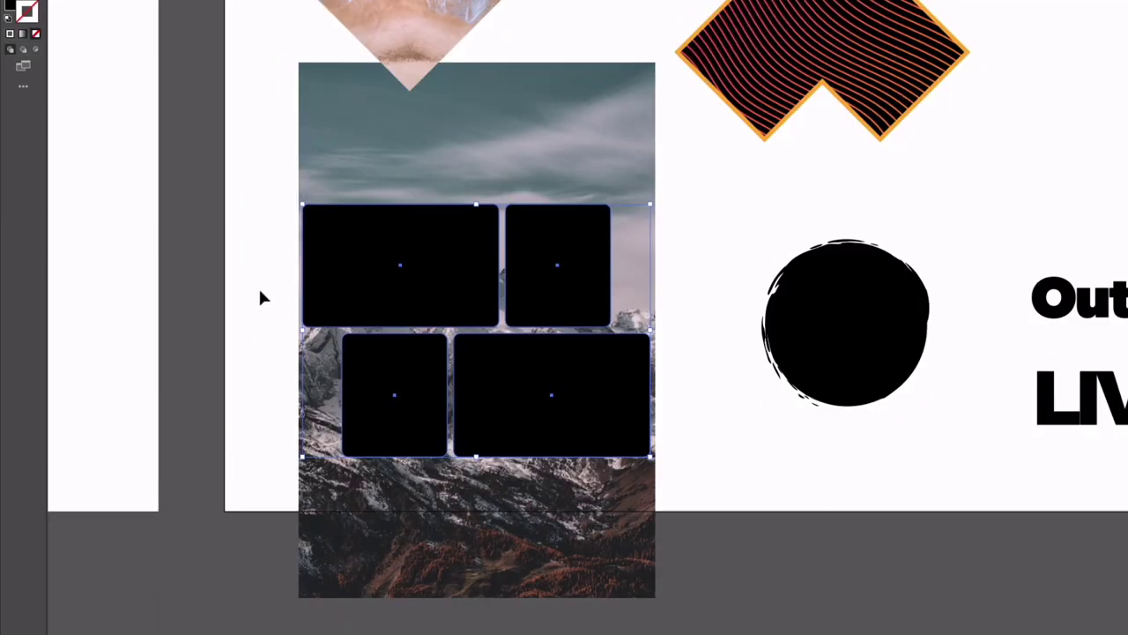
Select the compound rectangles together with the mountain photo and make a clipping mask
right_click(324, 287)
click(268, 230)
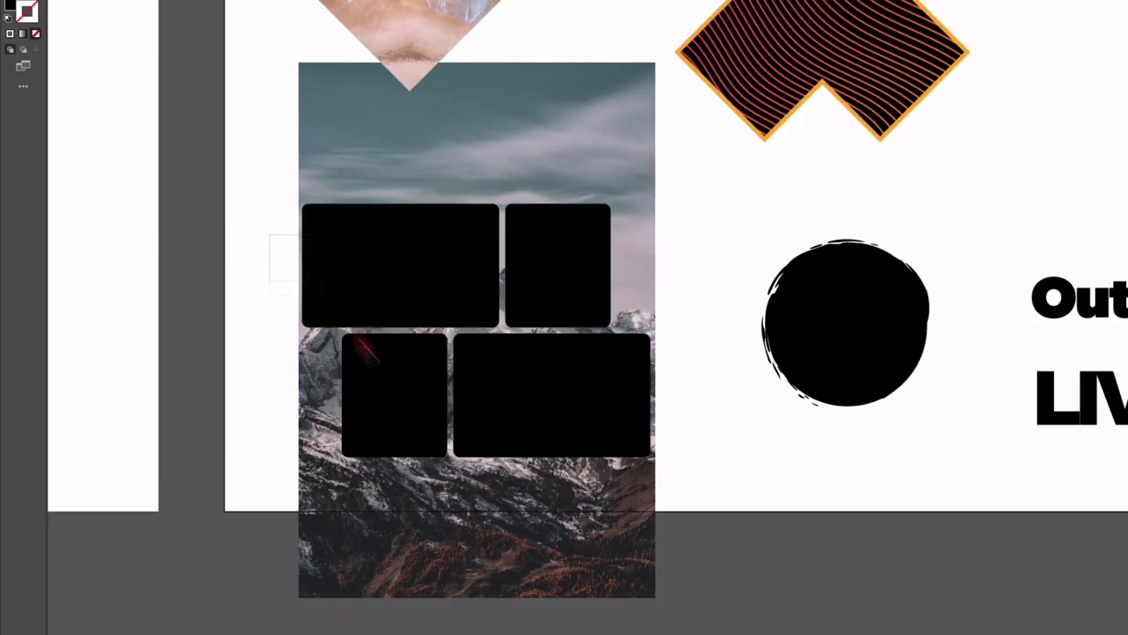
drag(333, 309, 380, 383)
right_click(392, 306)
click(401, 418)
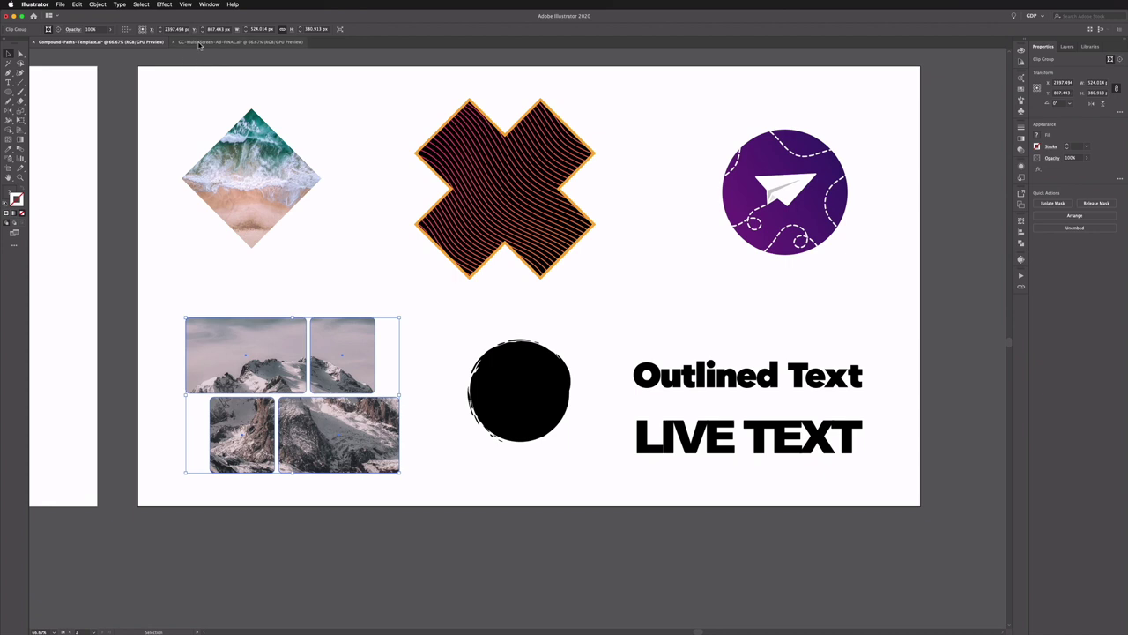
Switch to the GC-Multi-Screen-Ad-FINAL document and shift the bedroom photo slightly within its multi-frame mask
click(238, 42)
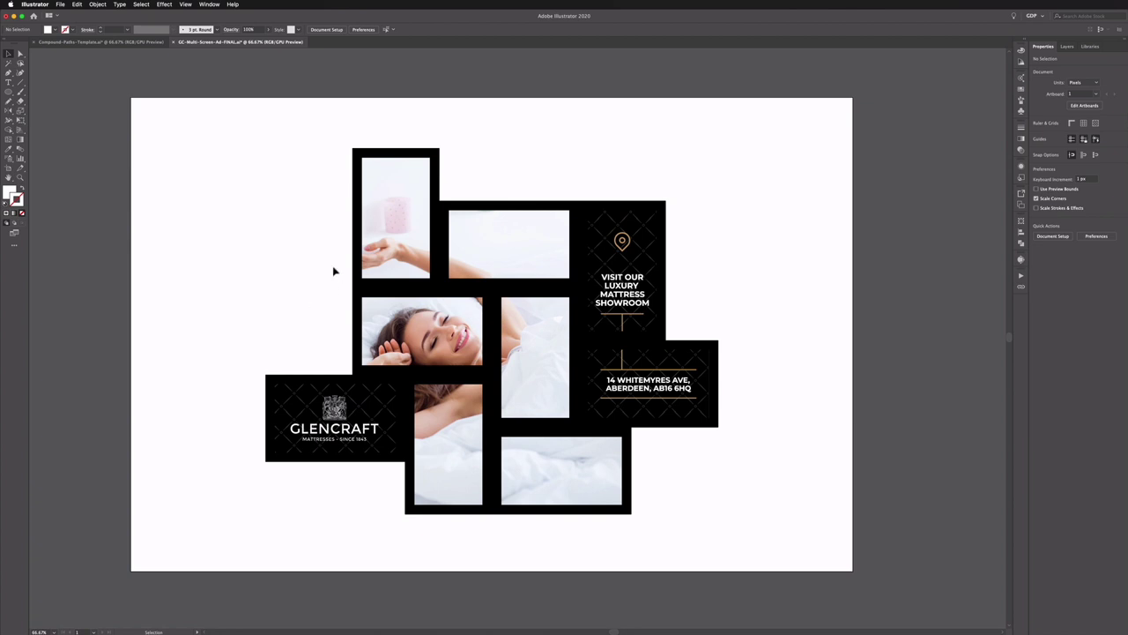
click(364, 315)
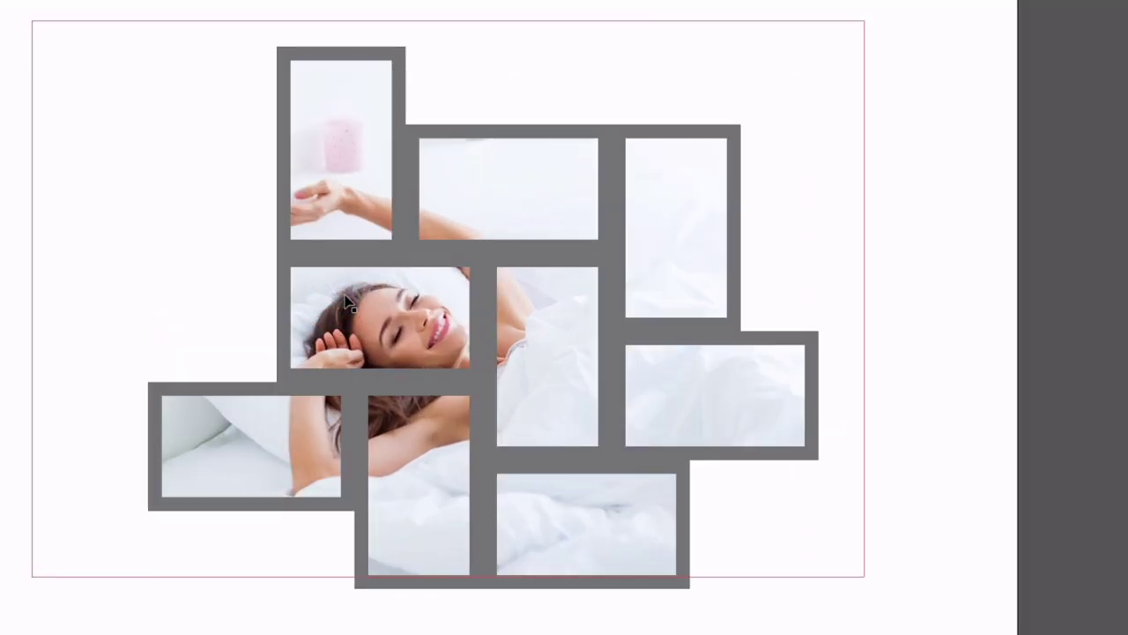
click(345, 296)
mouse_move(349, 298)
mouse_down()
mouse_move(363, 290)
mouse_move(335, 299)
mouse_up()
drag(335, 299, 338, 287)
drag(338, 303, 343, 297)
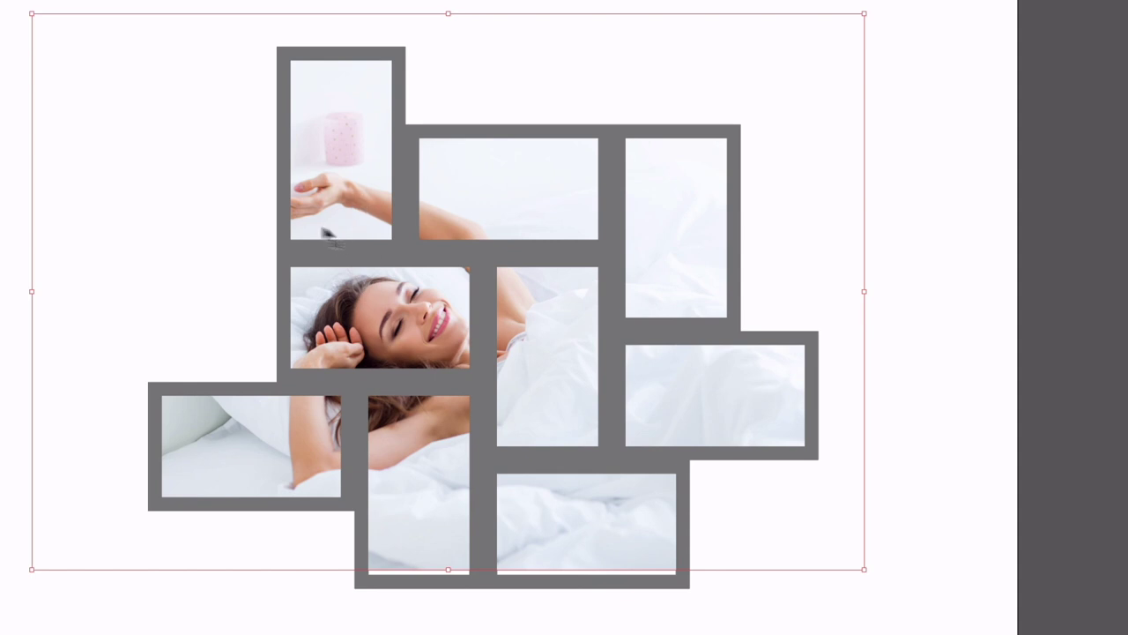
Show the whole bedroom photo outside its frames and return to the Compound-Paths-Template document
click(184, 185)
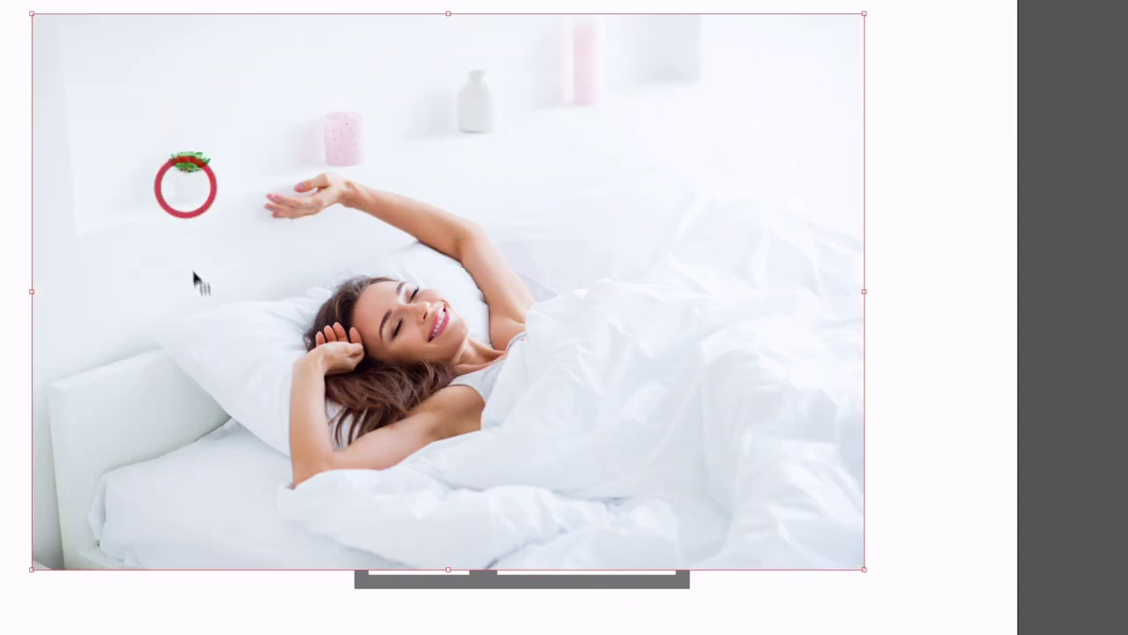
click(20, 220)
click(132, 40)
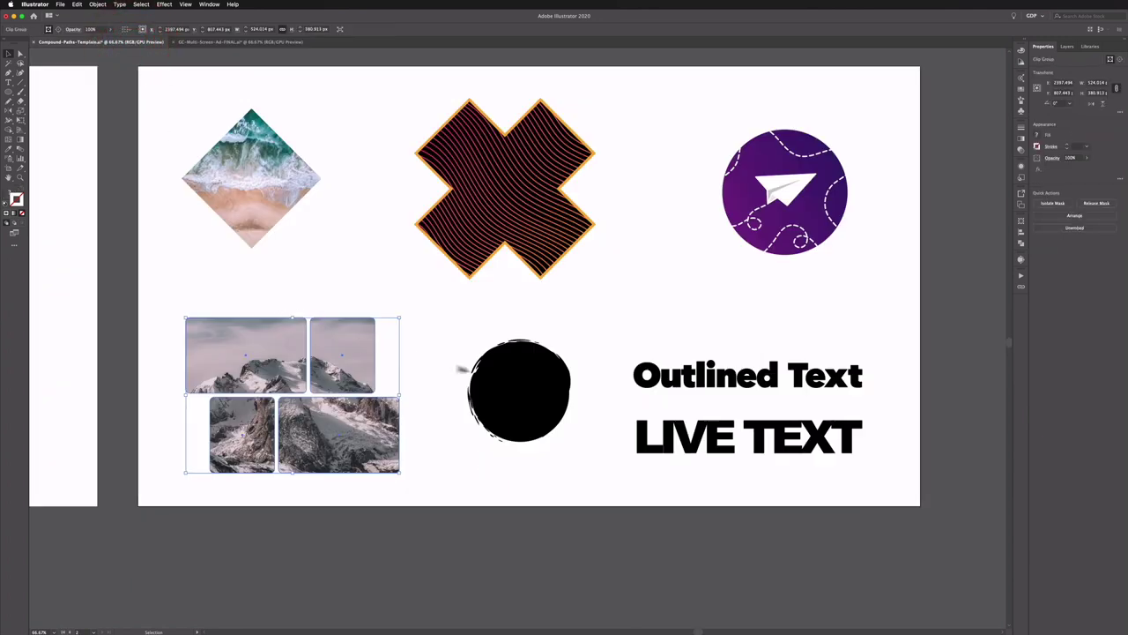
Inspect the anchor points of the grouped black brush-stroke circle and deselect it
click(492, 375)
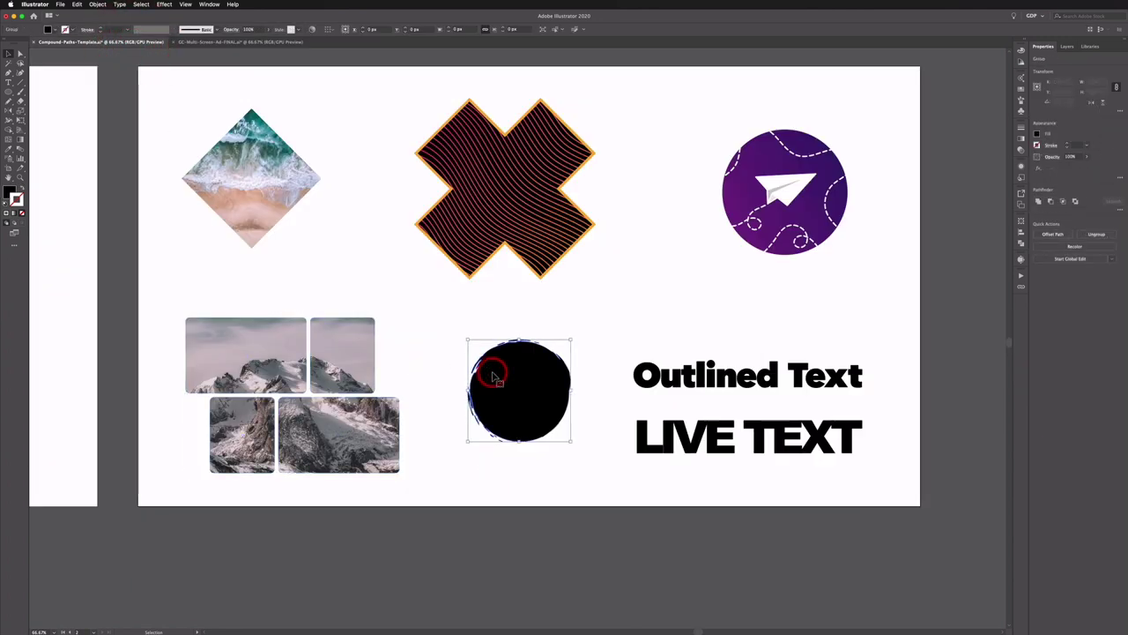
key(a)
key(super+plus)
key(v)
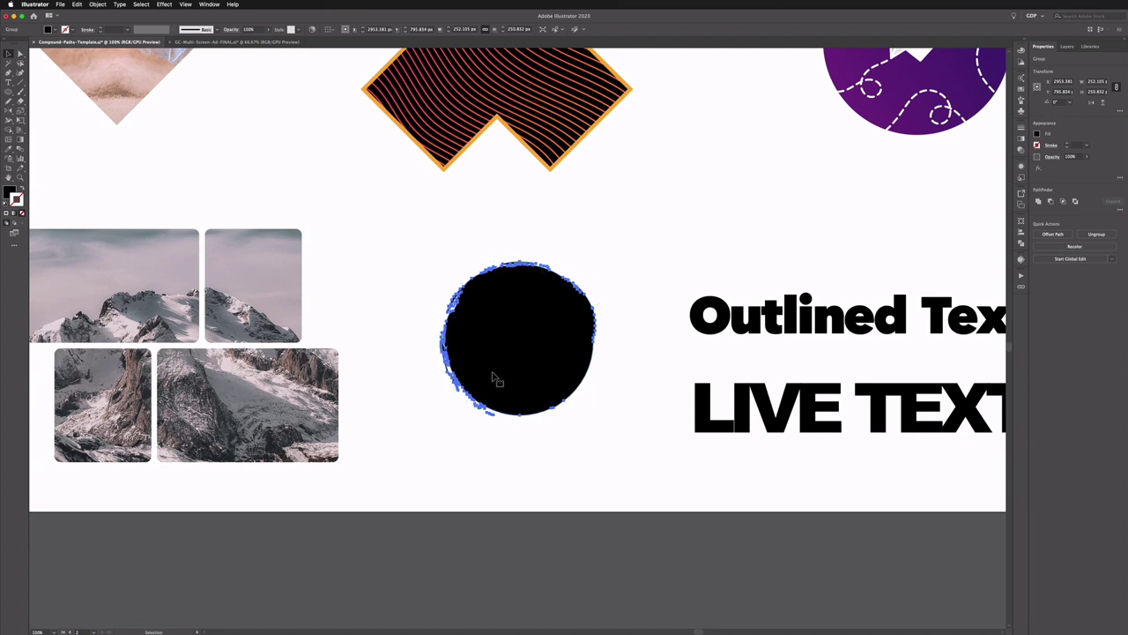
click(627, 345)
key(super+minus)
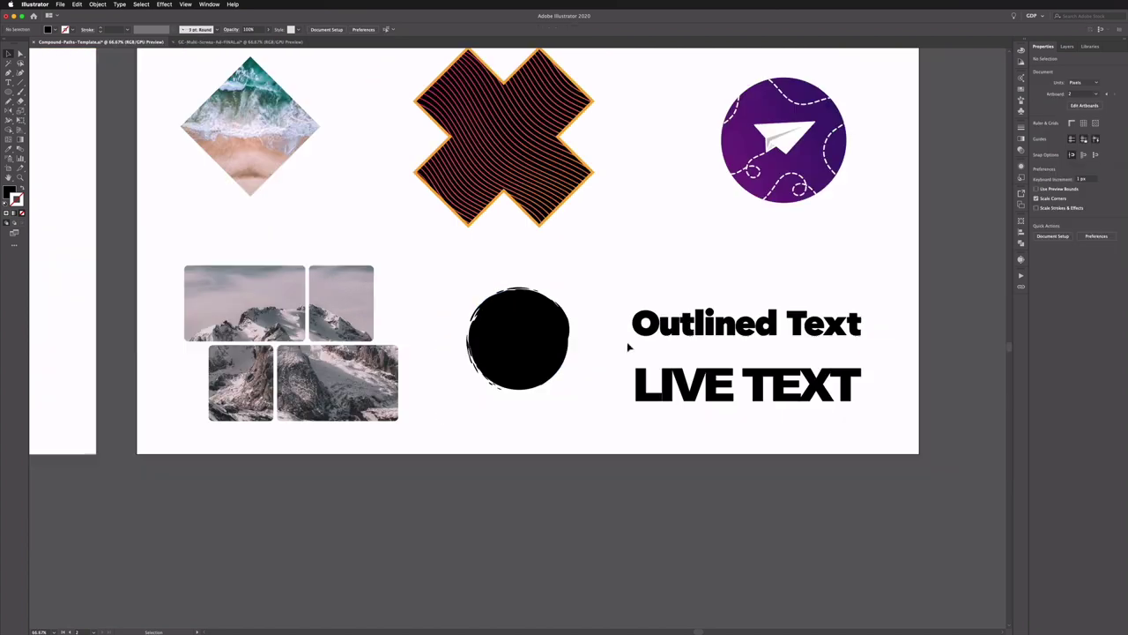
Move the gold foil image from beside the artboard to behind the black brush-stroke circle
click(454, 259)
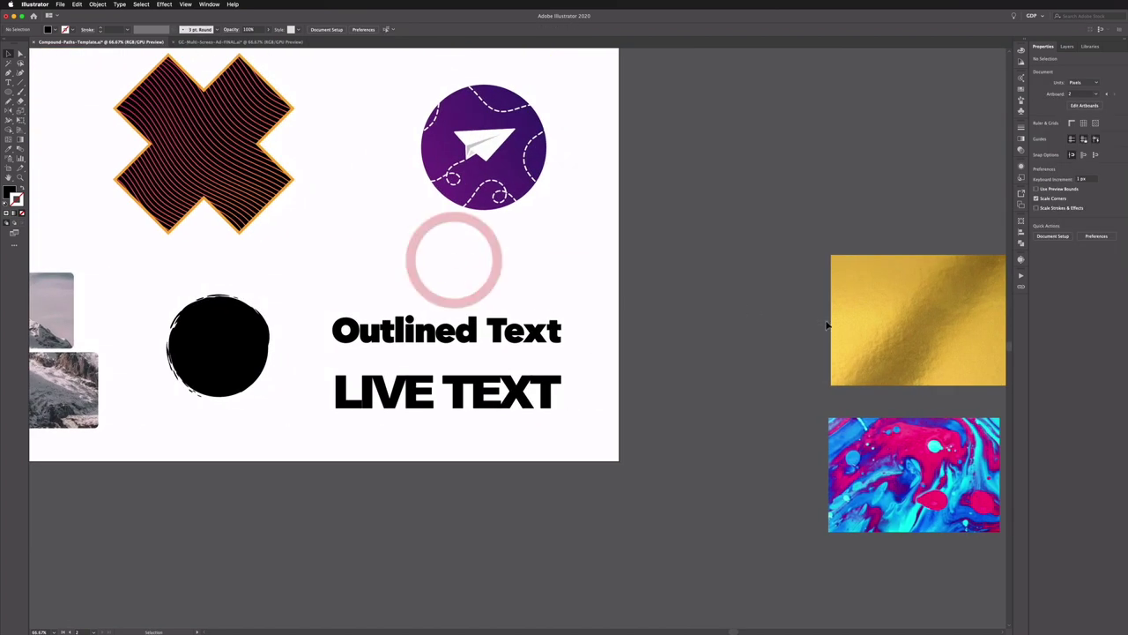
click(868, 326)
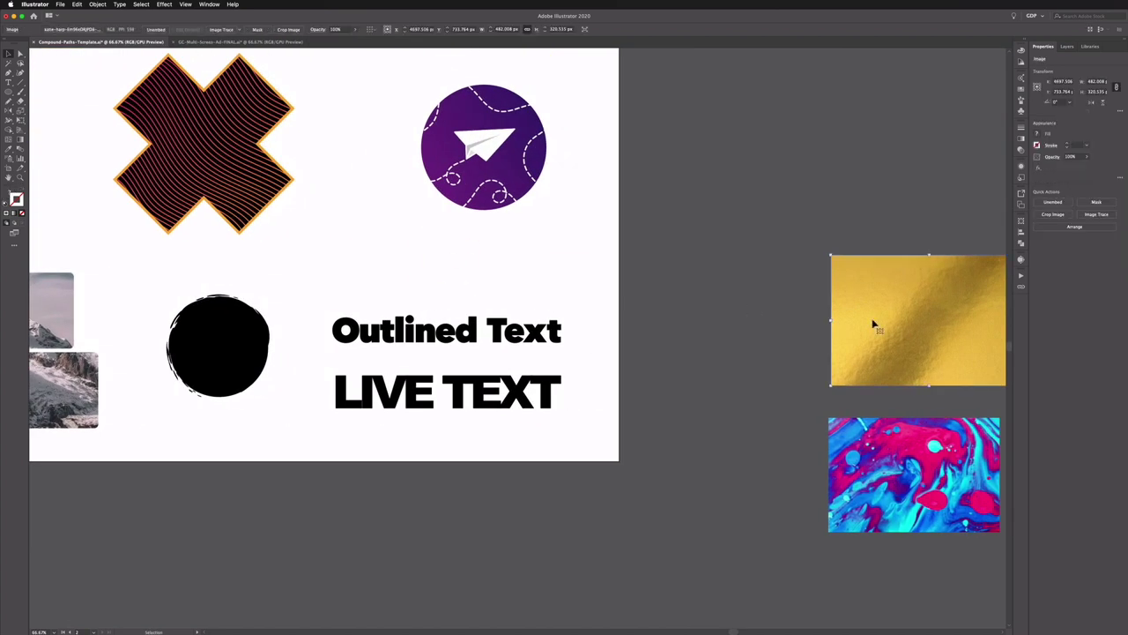
drag(880, 324, 175, 348)
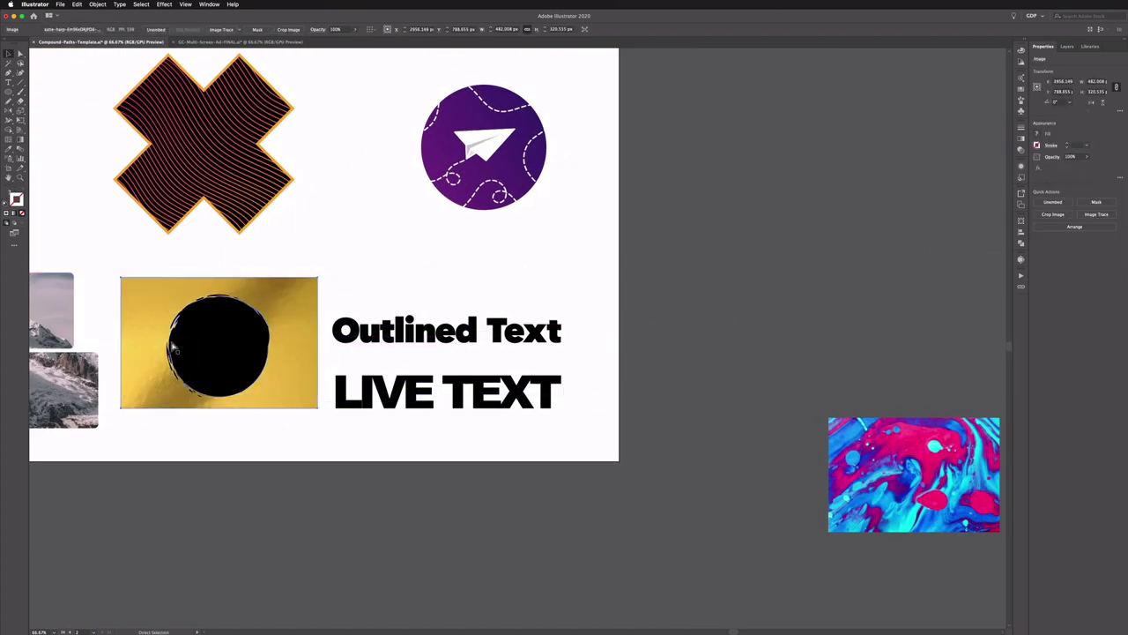
key(super+equal)
key(super+equal)
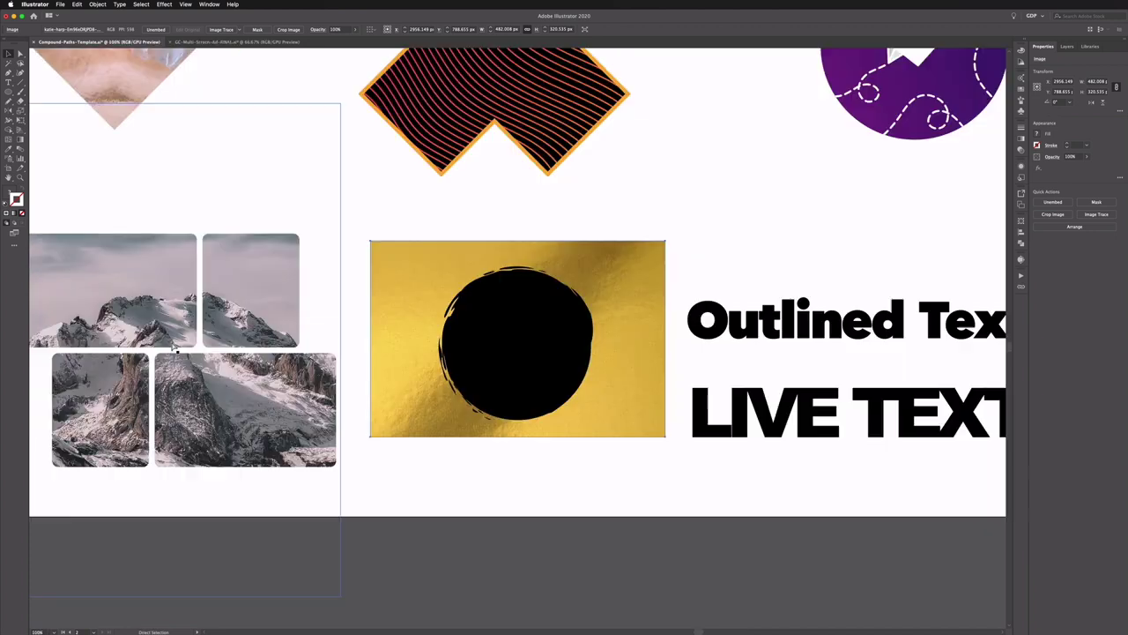
Try to make a clipping mask from the grouped brush-stroke circle and the gold foil image, and undo it
click(383, 224)
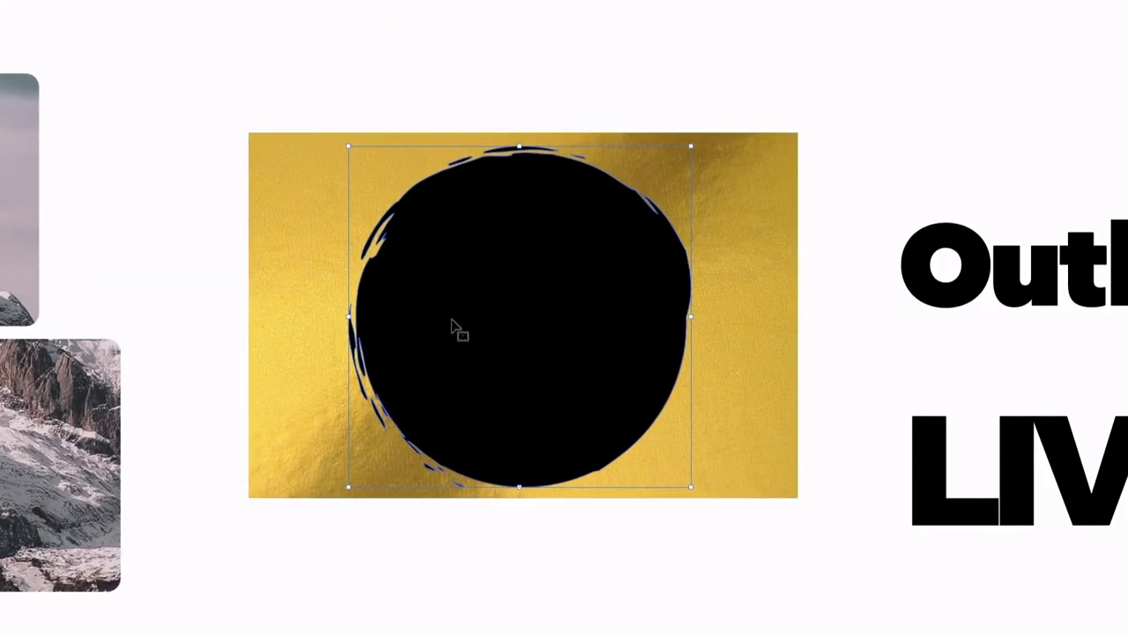
click(486, 393)
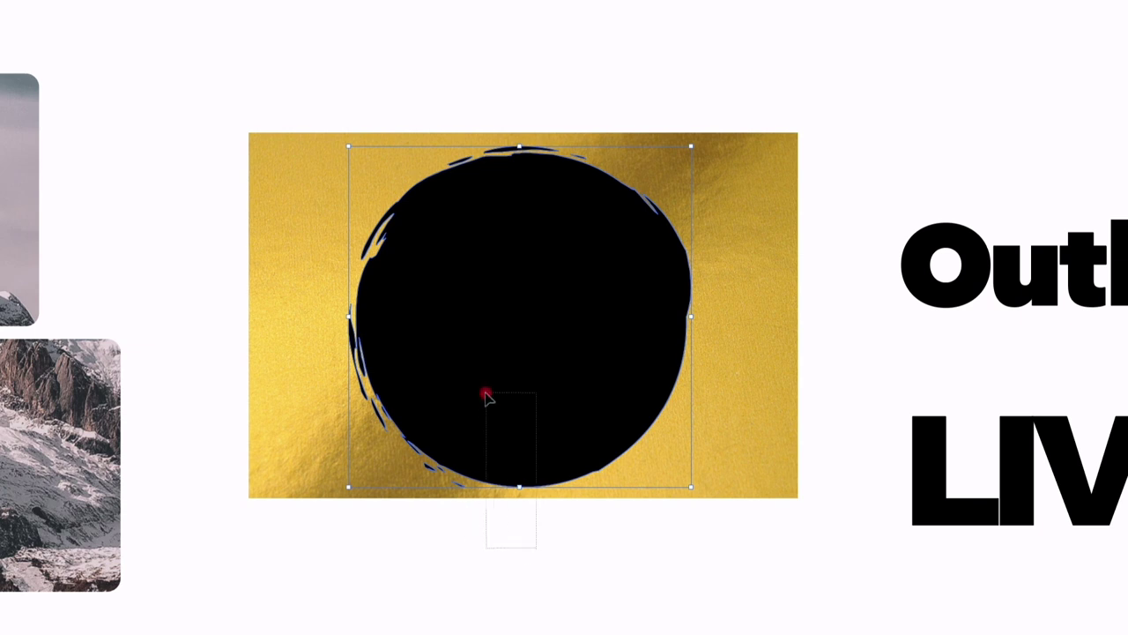
right_click(521, 358)
click(548, 457)
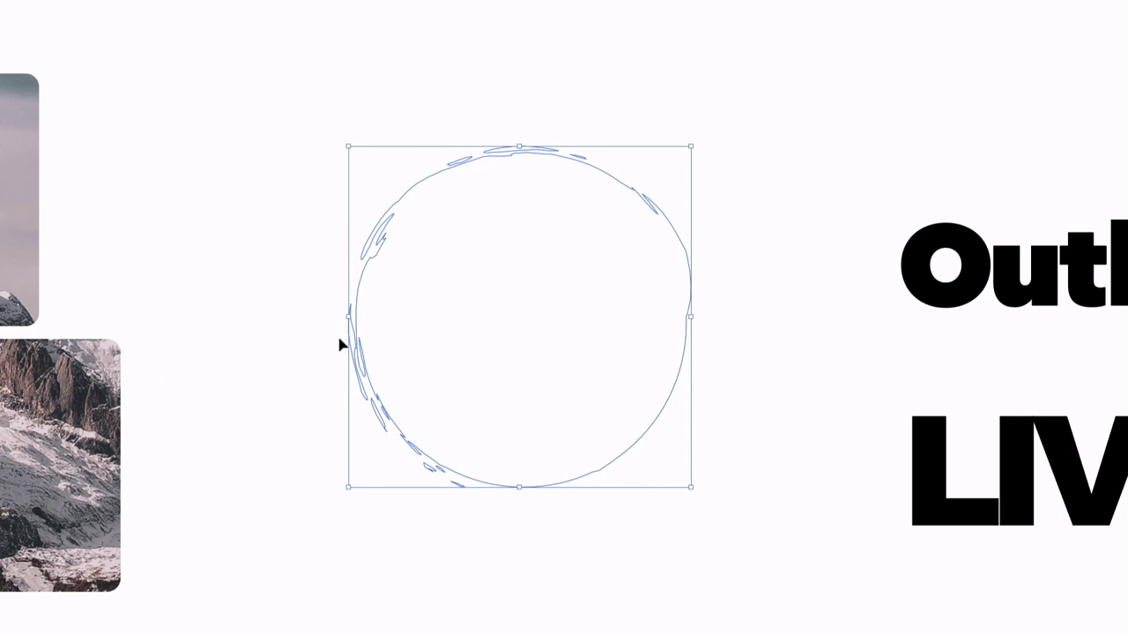
key(a)
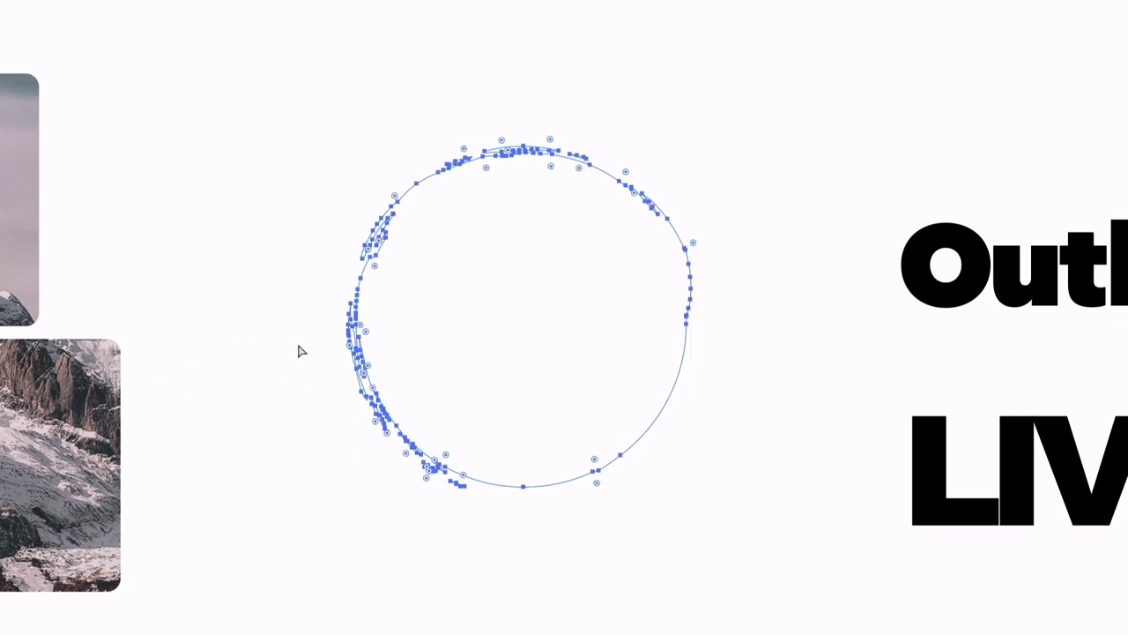
key(ctrl+z)
Move the brush-stroke circle off the gold foil image to inspect its anchor points, and undo the move
key(v)
click(233, 260)
click(407, 287)
drag(476, 365, 226, 218)
key(a)
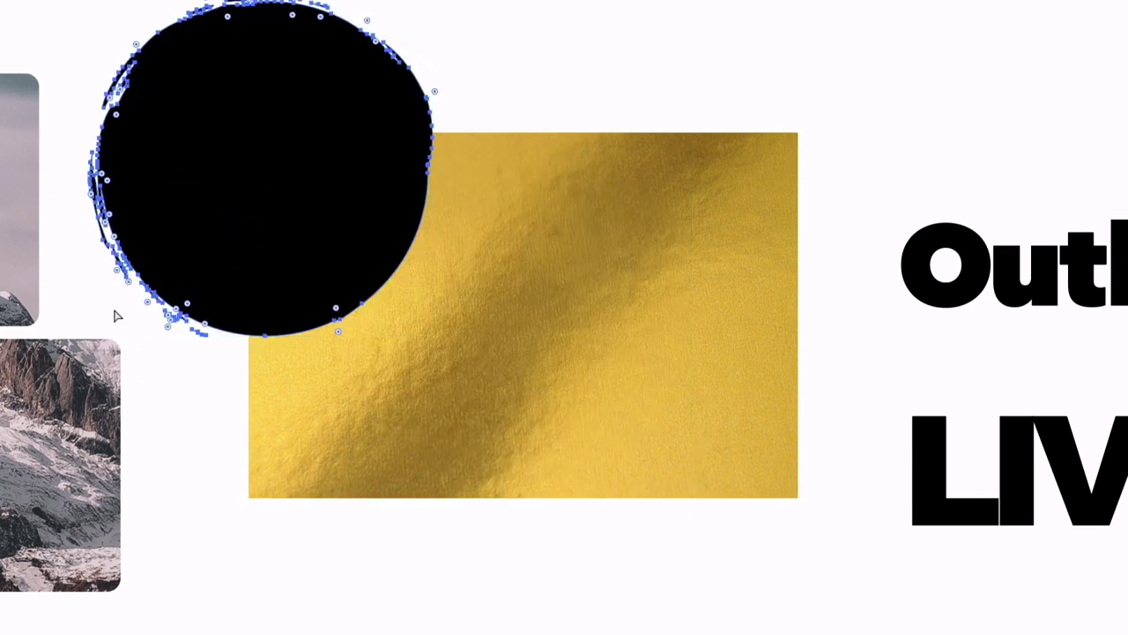
key(super+z)
key(v)
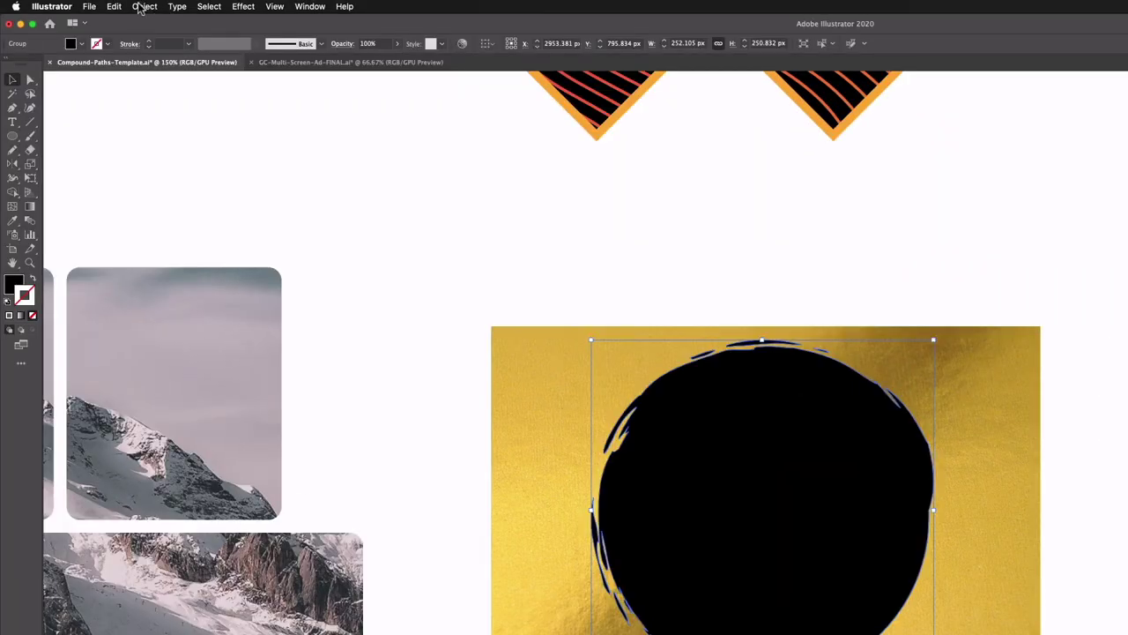
Make the grouped brush-stroke circle a compound path
click(143, 7)
mouse_move(212, 386)
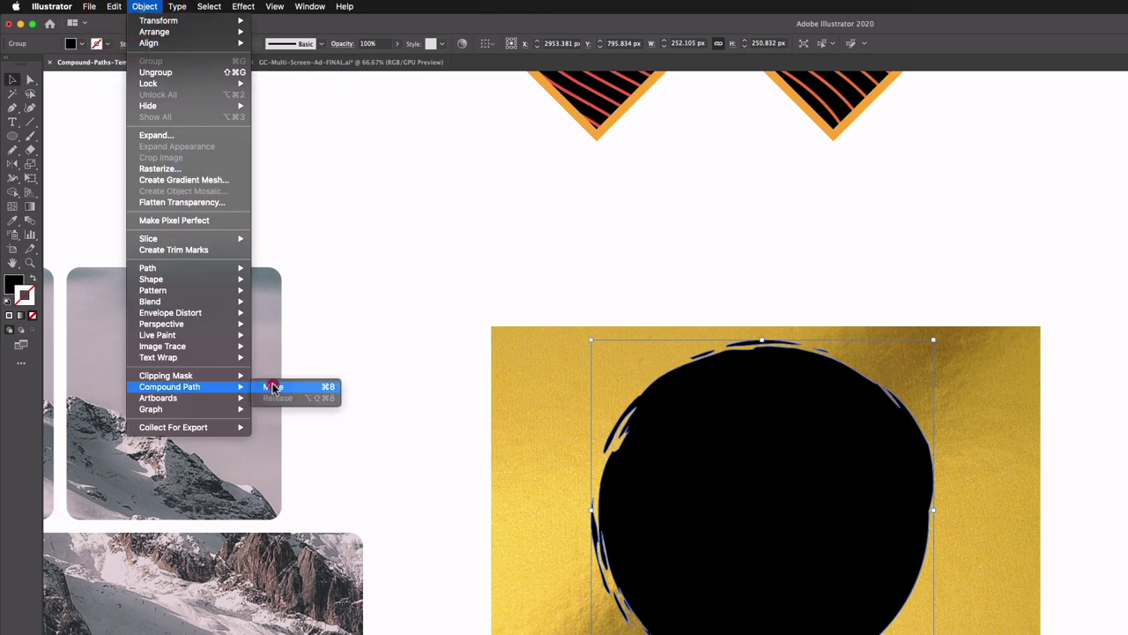
click(273, 387)
Select the compound brush-stroke circle together with the gold foil image and make a clipping mask
click(582, 252)
right_click(588, 254)
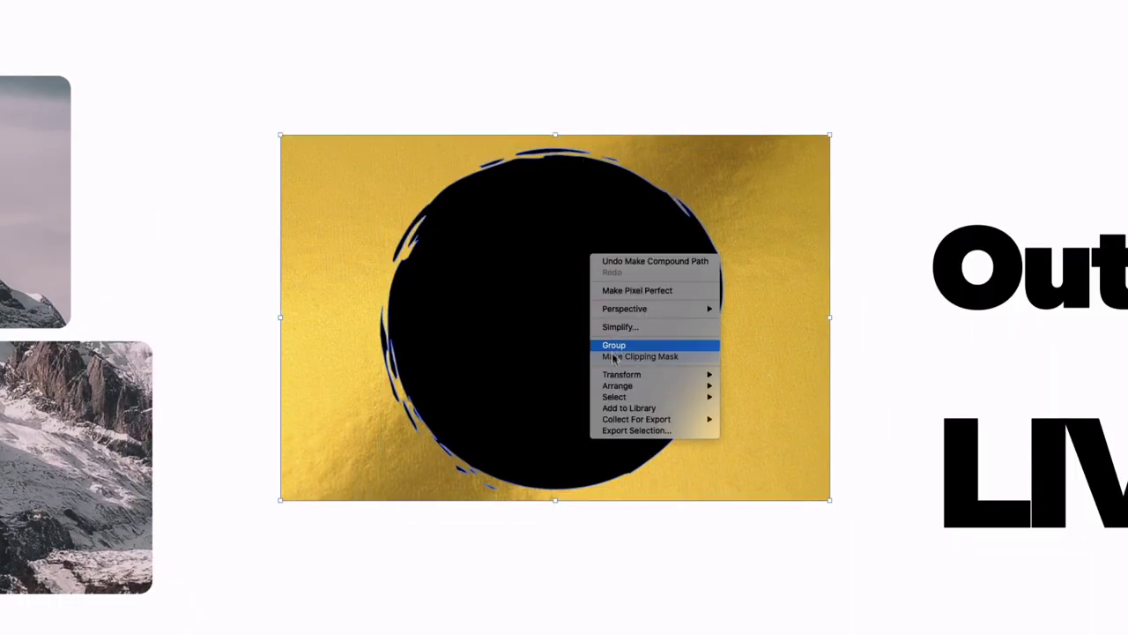